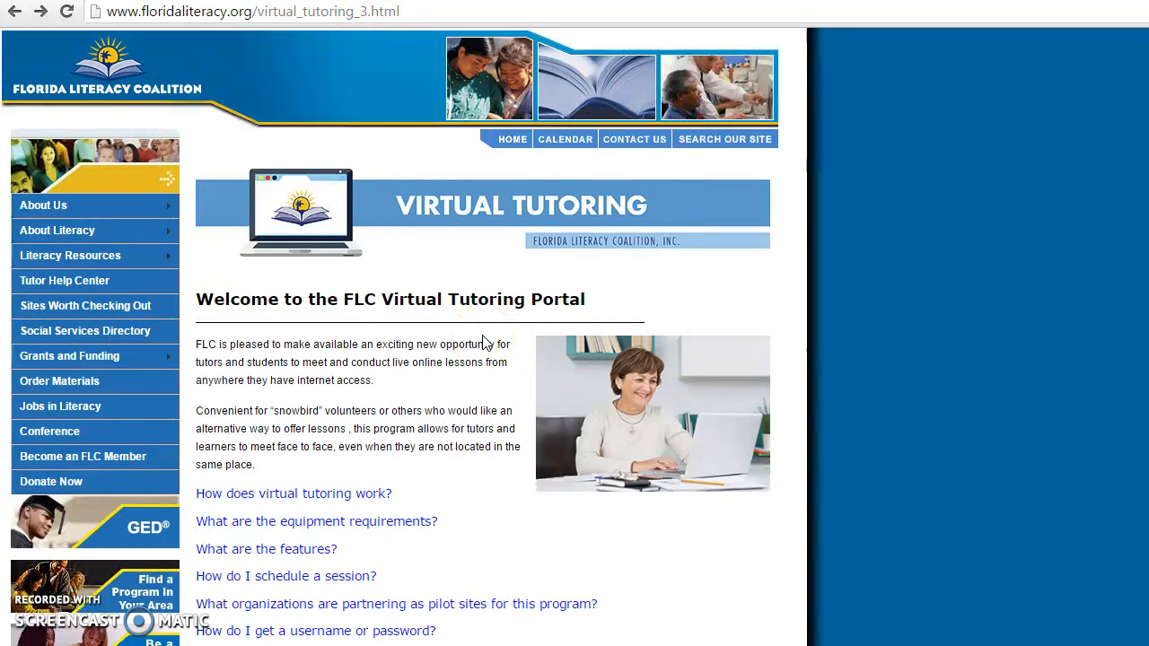
# Step: Expand and collapse the equipment requirements FAQ answer, then scroll down to the three tiles
pyautogui.scroll(-2, 483, 343)
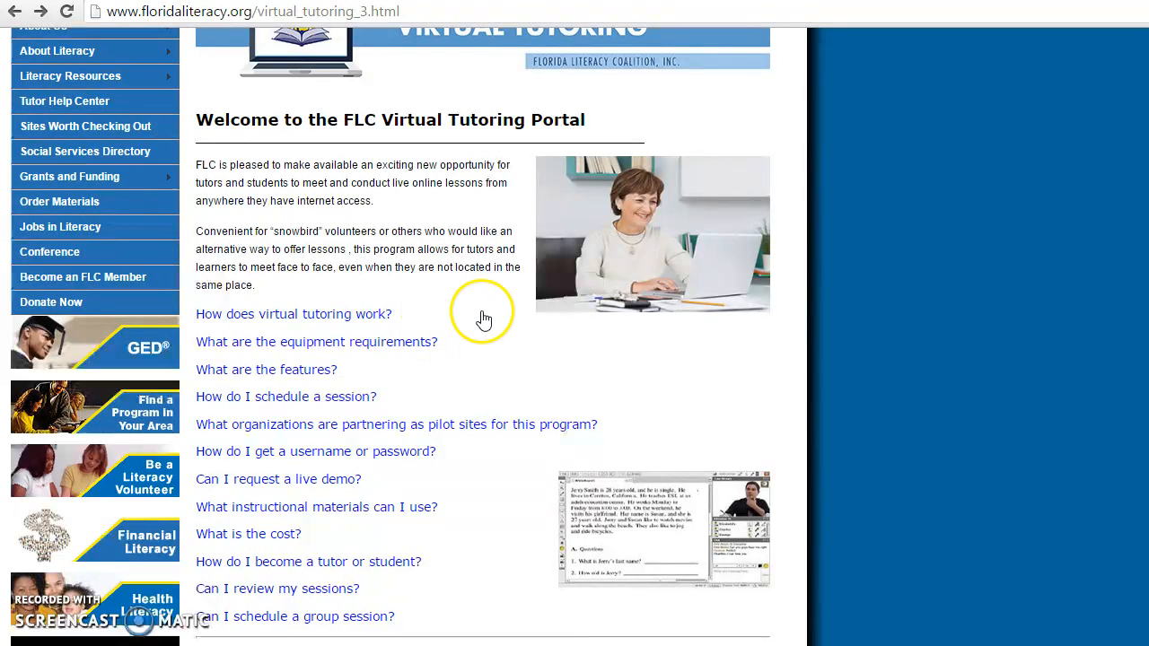
pyautogui.click(381, 343)
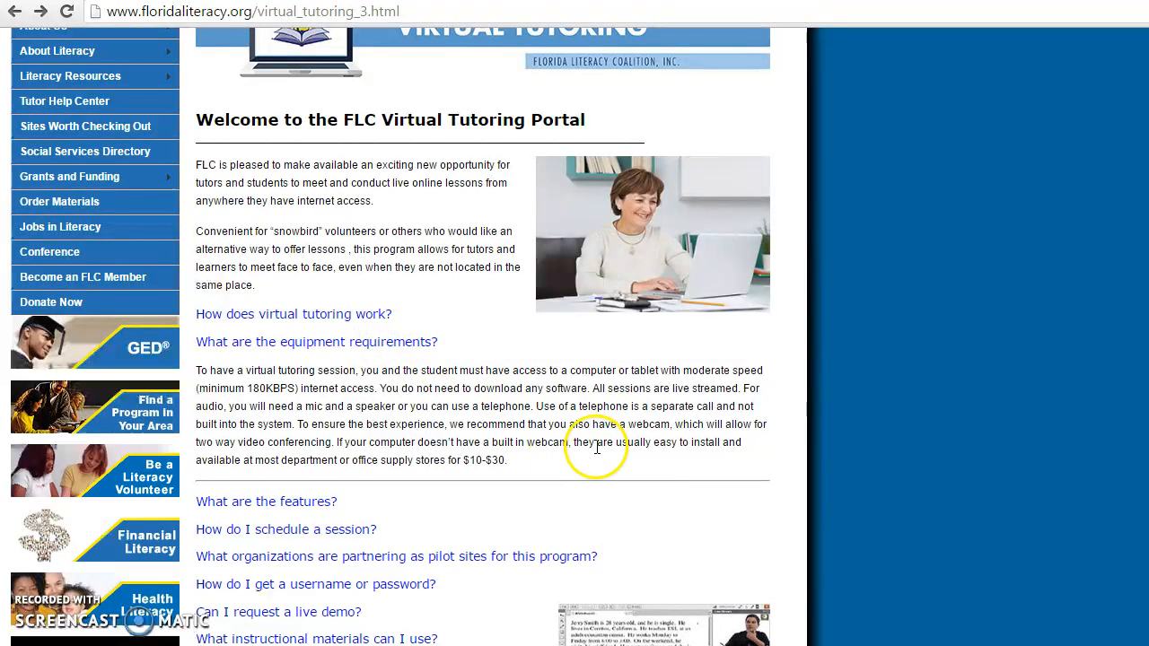
pyautogui.click(405, 346)
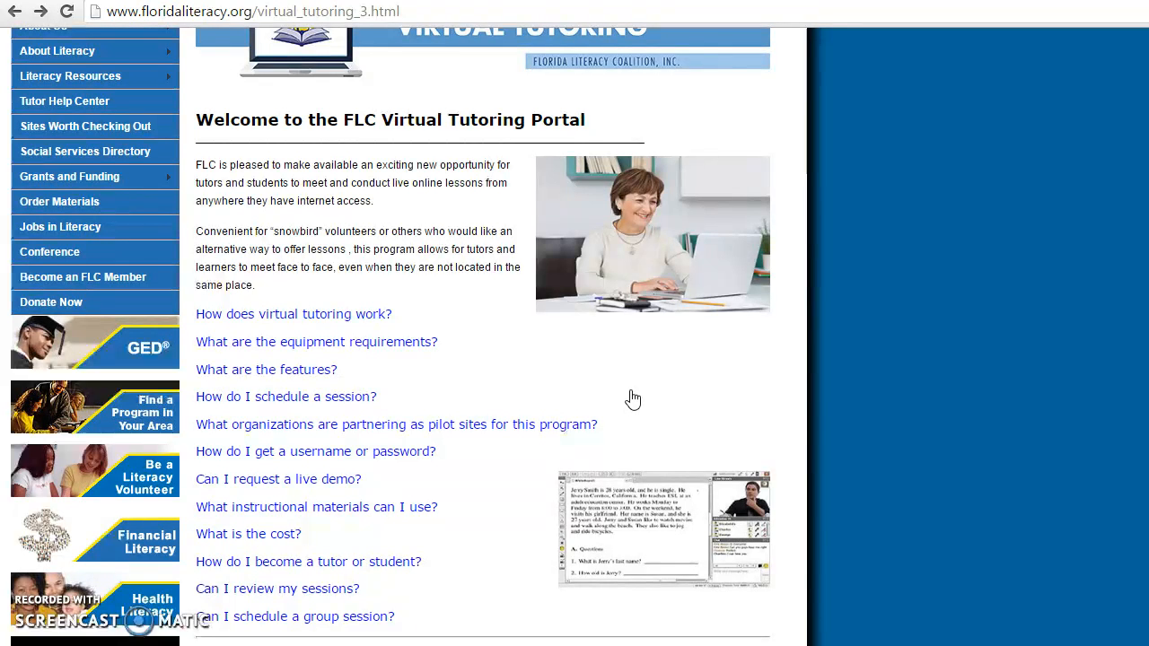
pyautogui.click(651, 370)
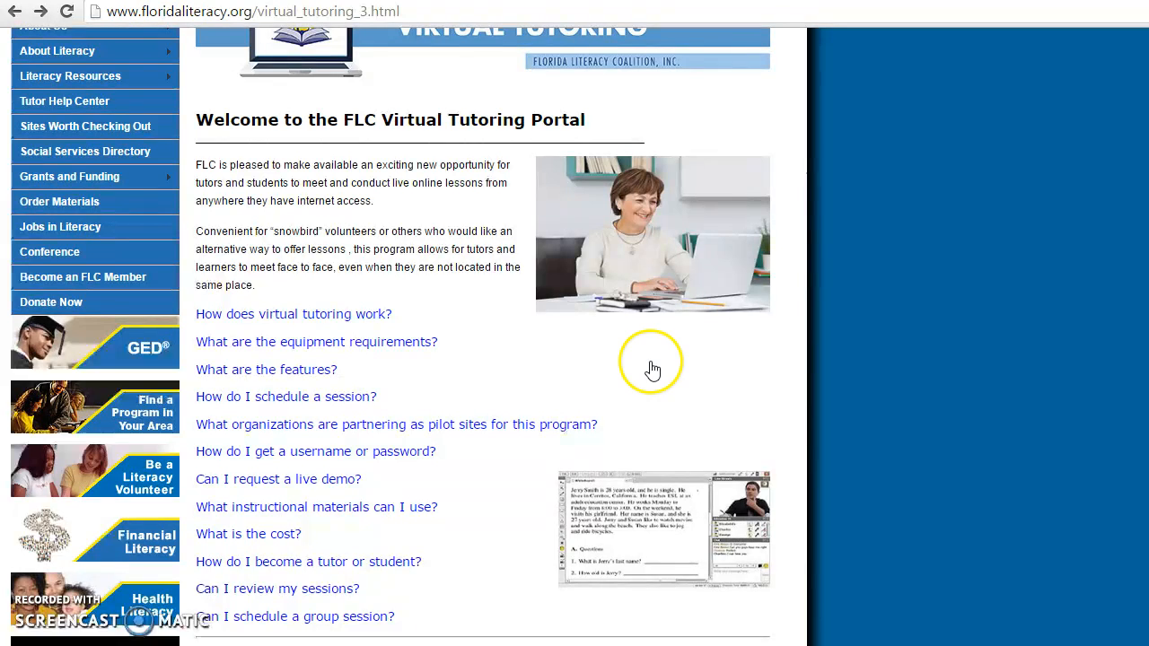
pyautogui.scroll(-3, 651, 370)
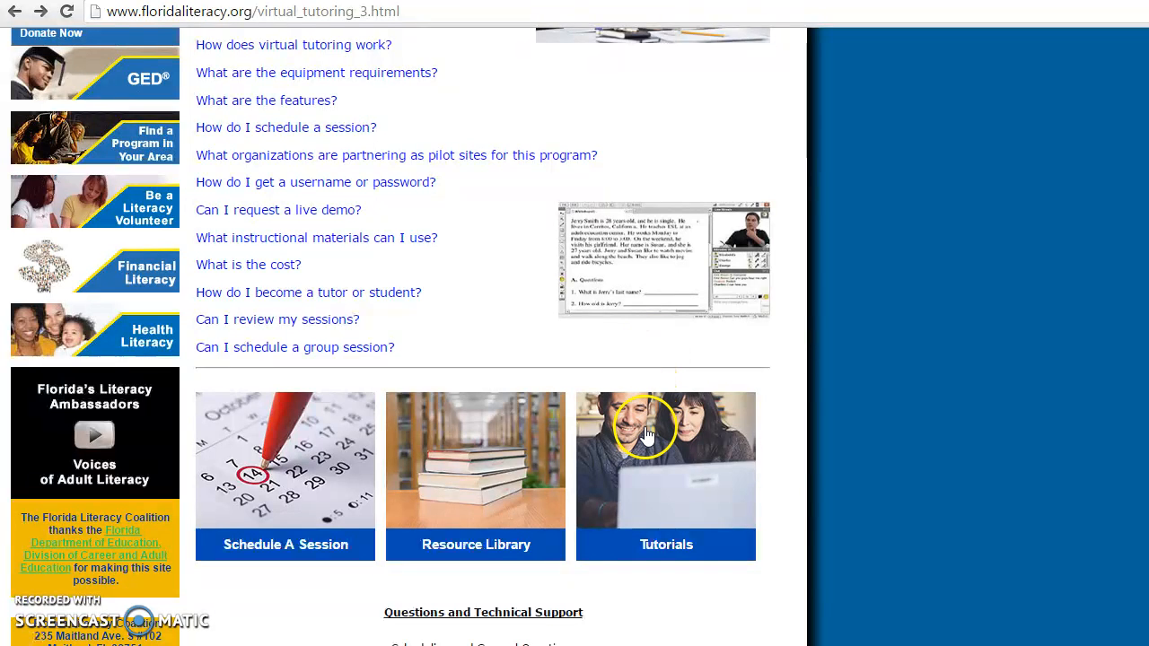
pyautogui.click(662, 499)
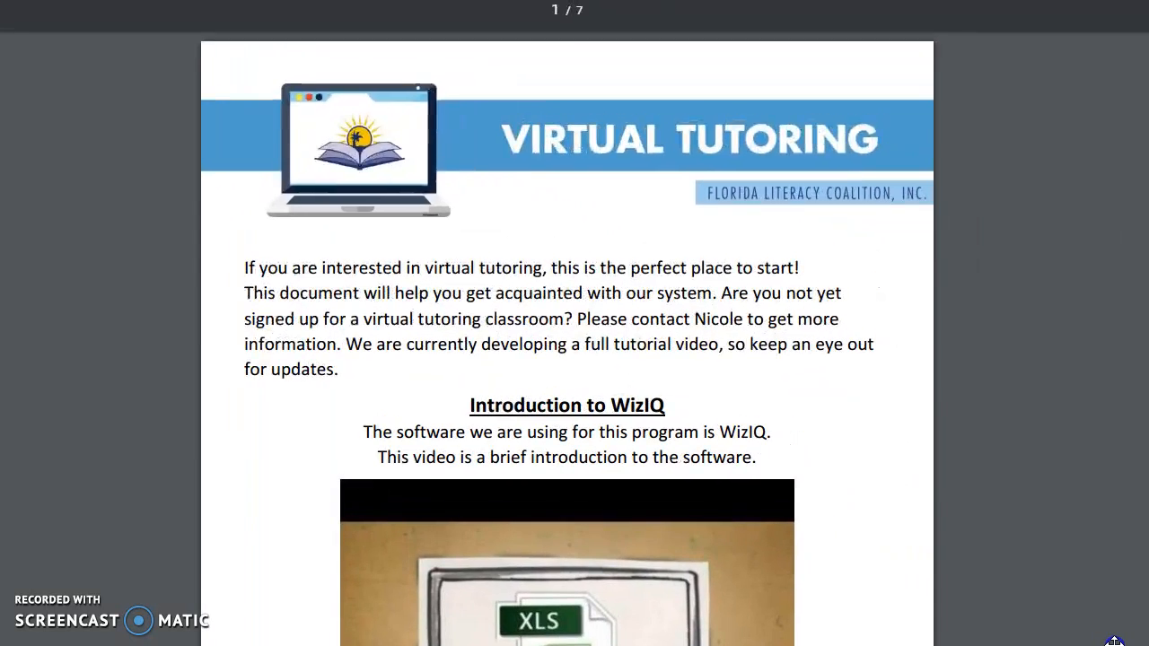
pyautogui.scroll(-3, 933, 483)
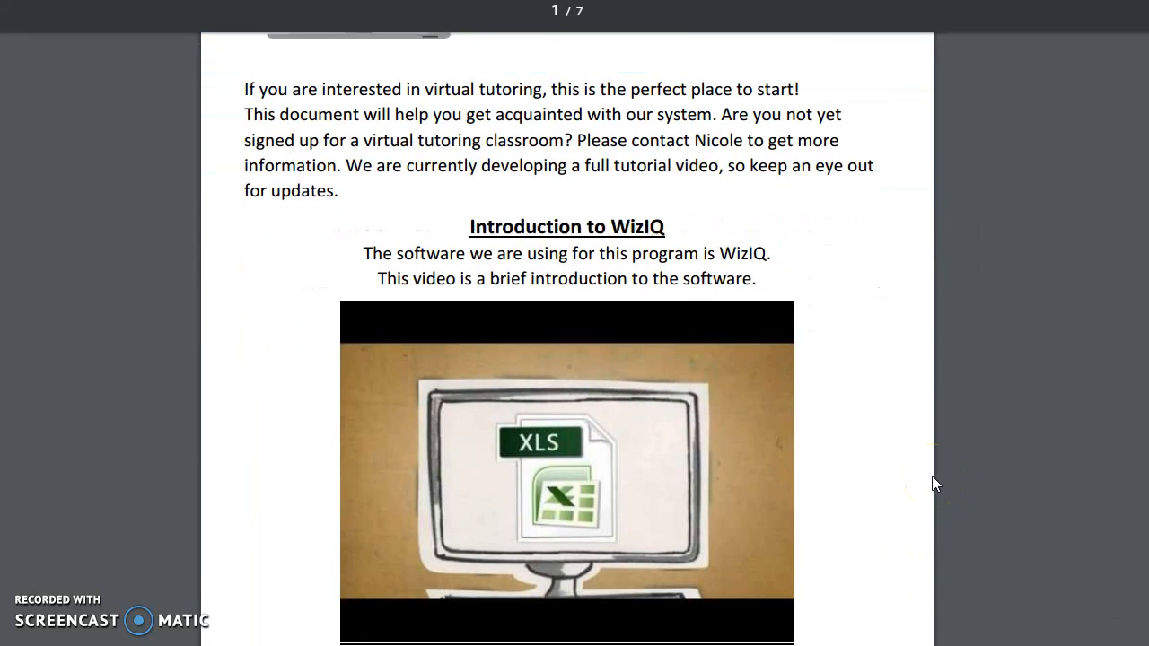
pyautogui.scroll(-6, 918, 446)
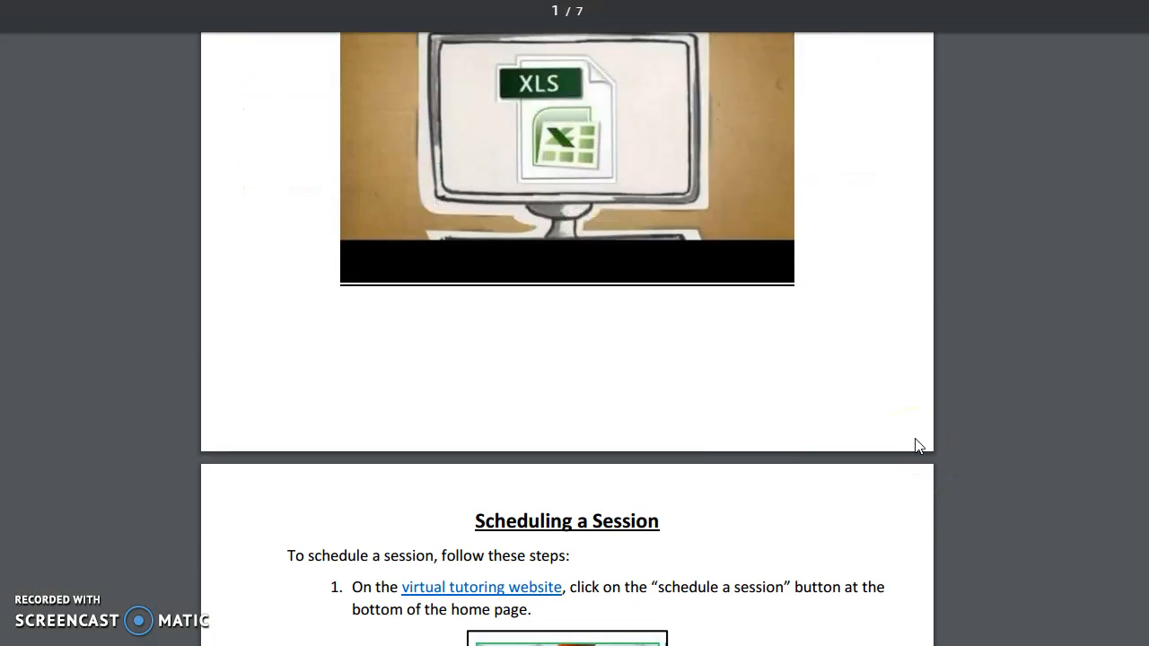
pyautogui.scroll(-3, 918, 446)
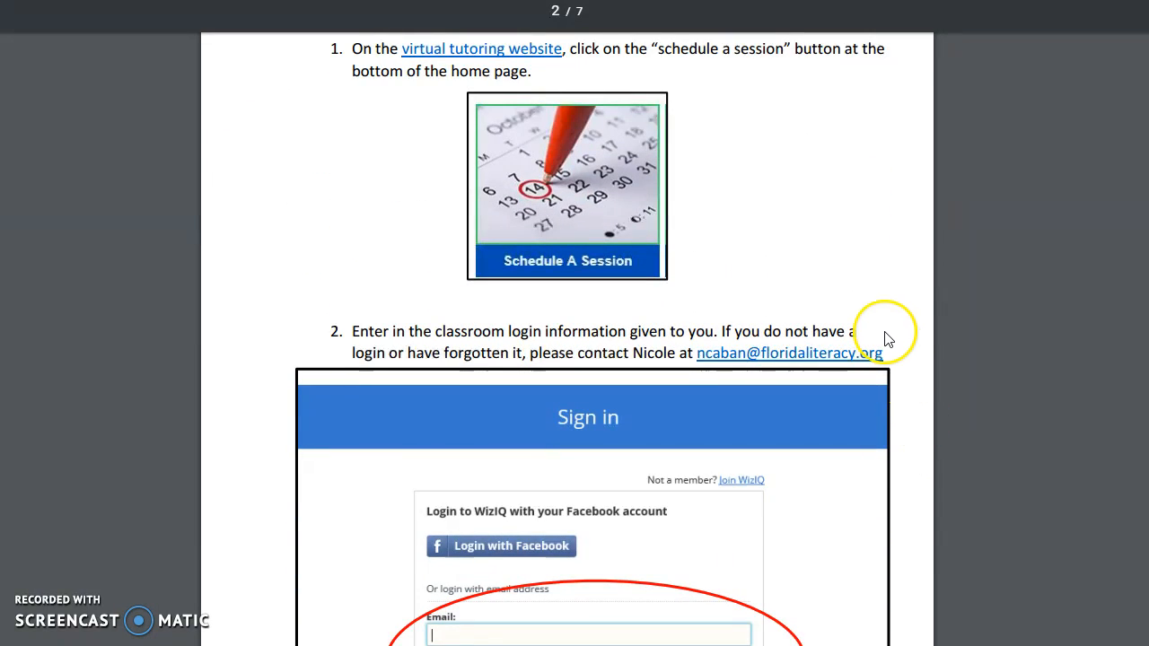
pyautogui.scroll(-3, 889, 330)
pyautogui.scroll(-4, 888, 340)
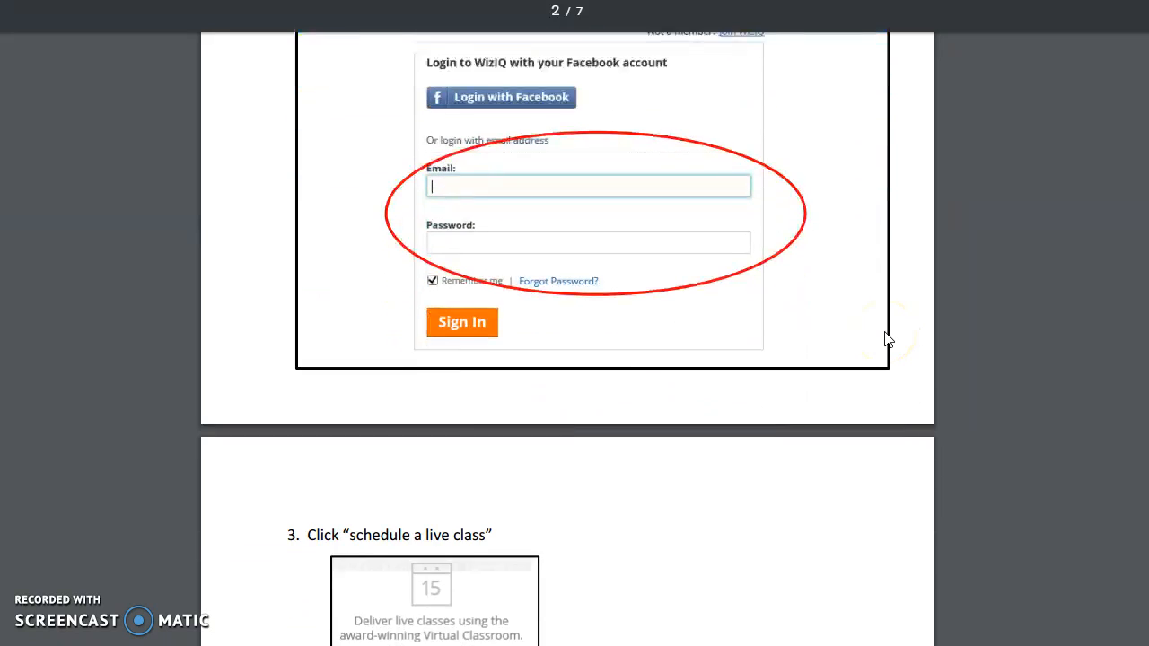
pyautogui.scroll(-8, 887, 339)
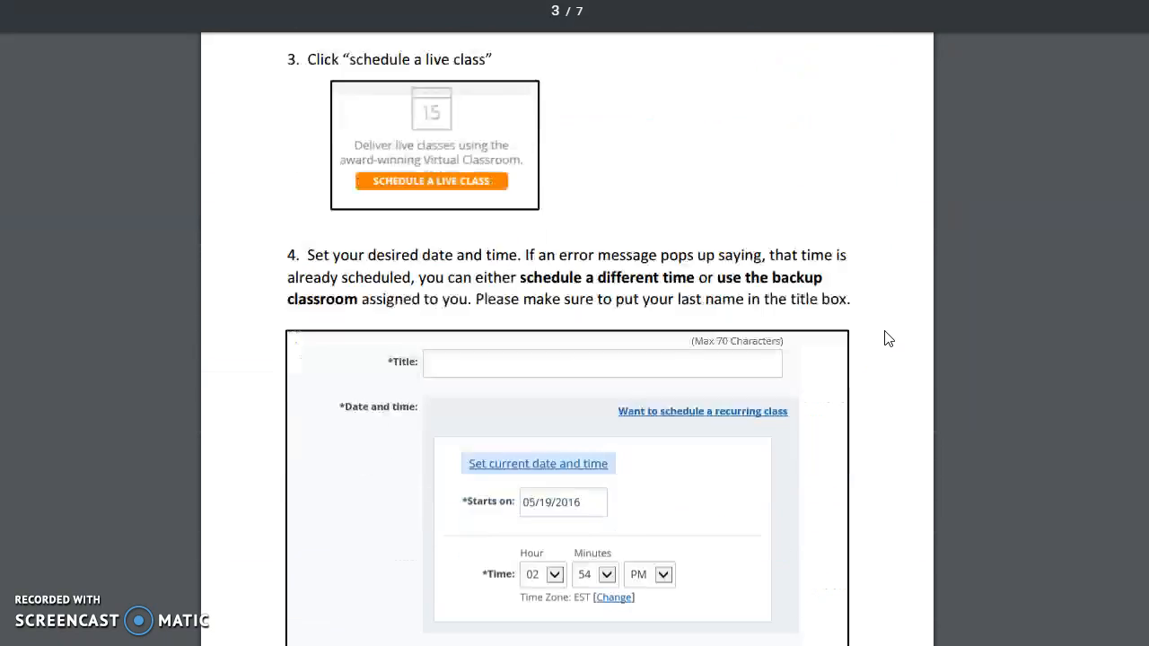
pyautogui.scroll(-14, 888, 338)
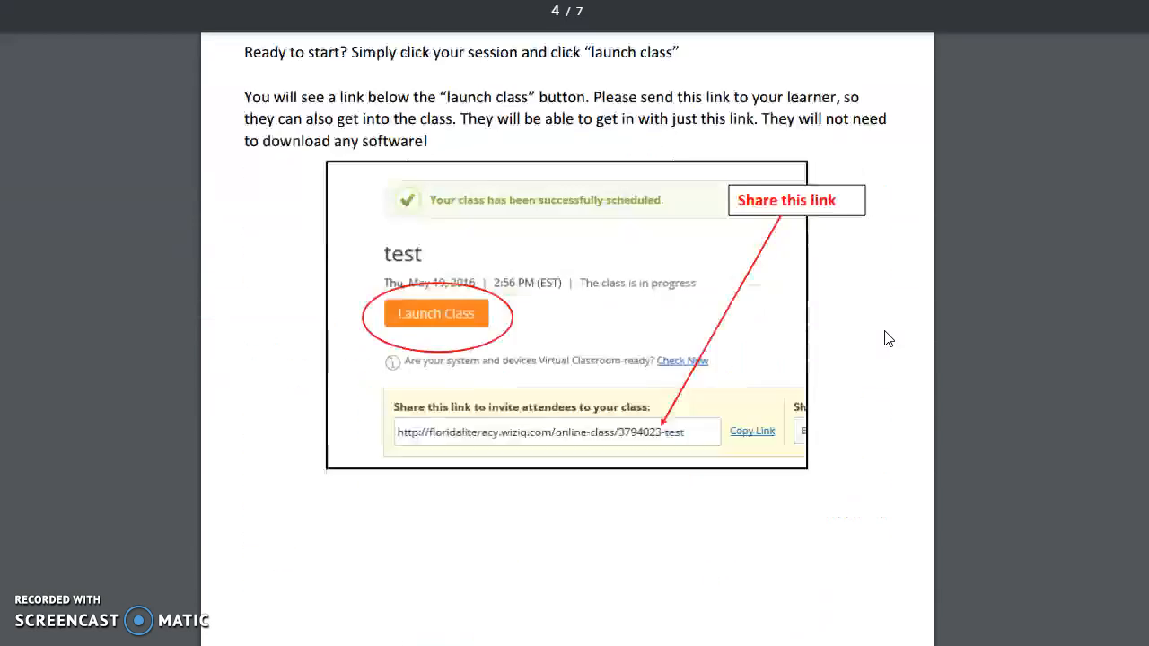
pyautogui.scroll(-4, 889, 338)
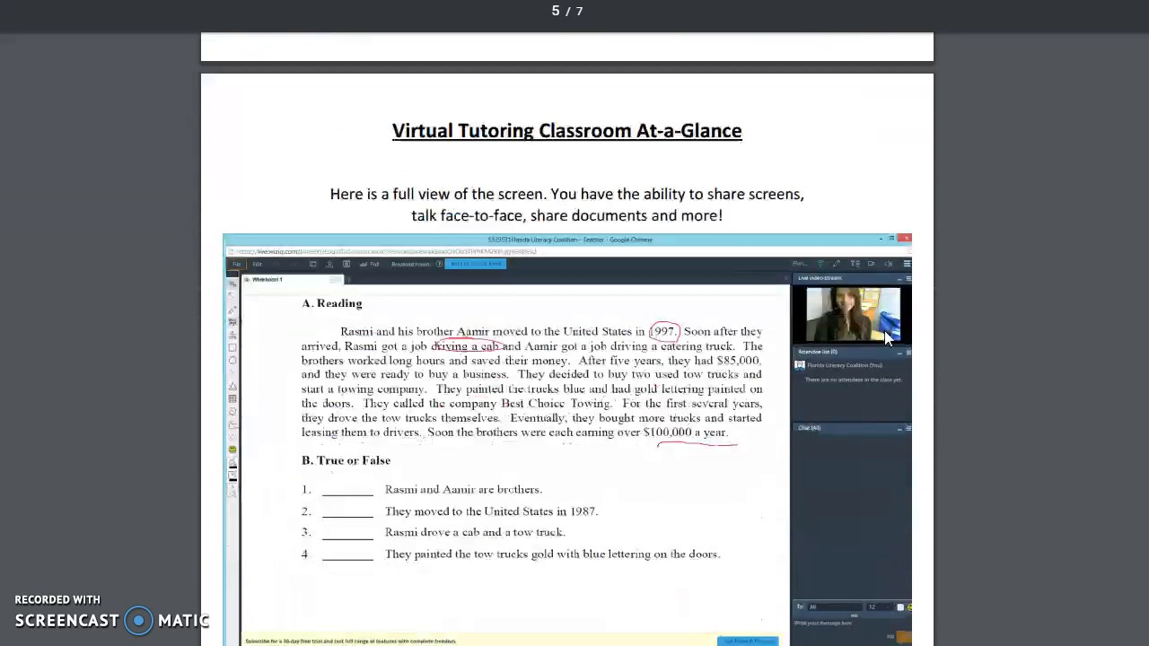
pyautogui.scroll(-9, 884, 338)
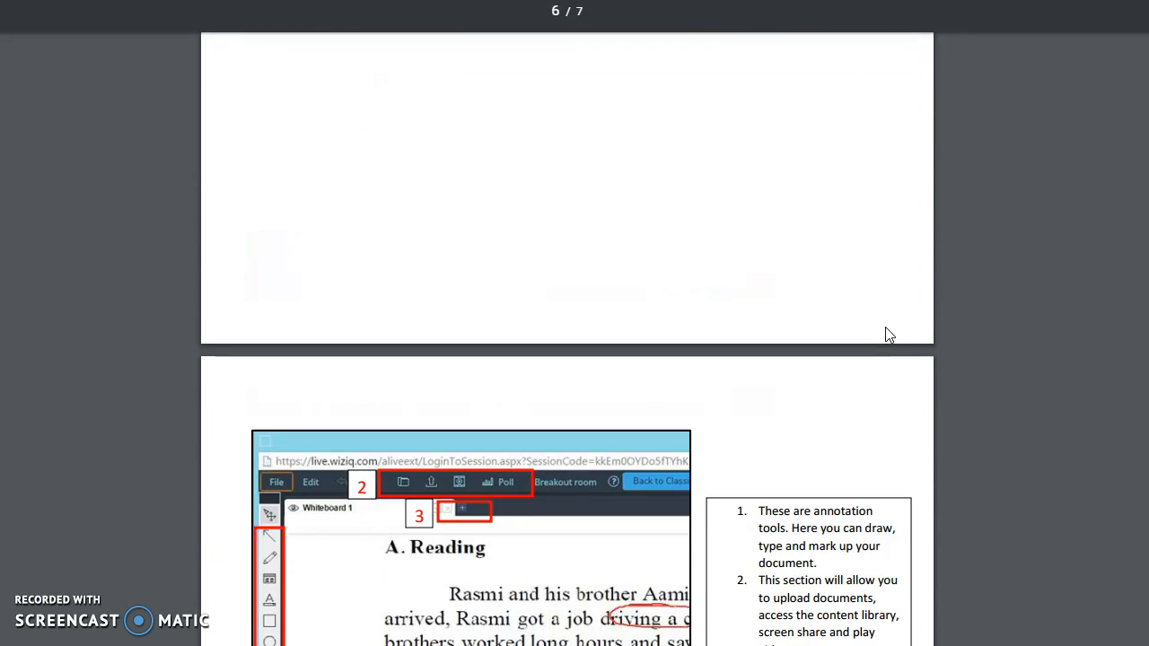
pyautogui.scroll(1, 889, 335)
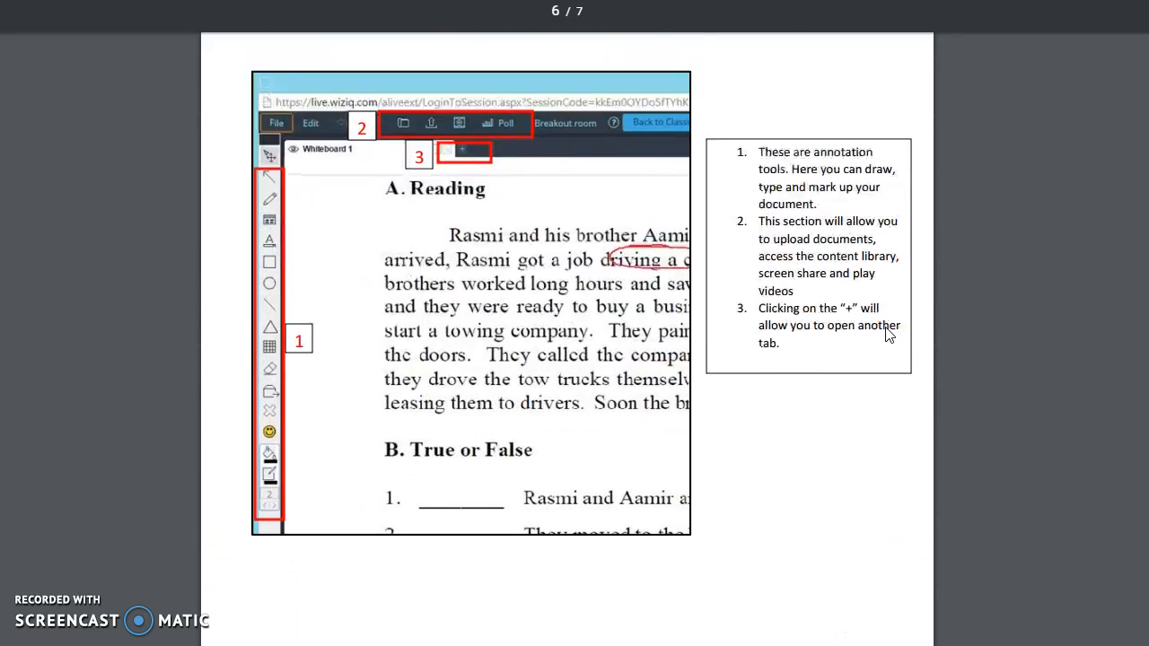
pyautogui.scroll(1, 808, 313)
pyautogui.scroll(1, 770, 308)
pyautogui.scroll(-1, 770, 308)
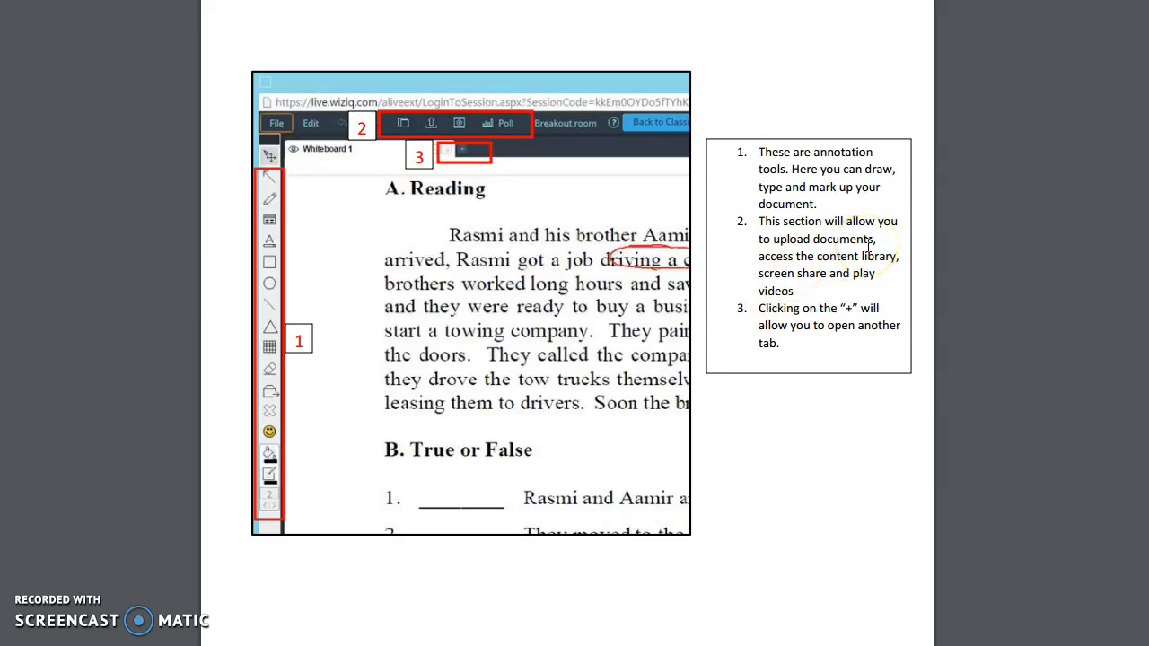
pyautogui.scroll(1, 868, 243)
pyautogui.scroll(15, 869, 242)
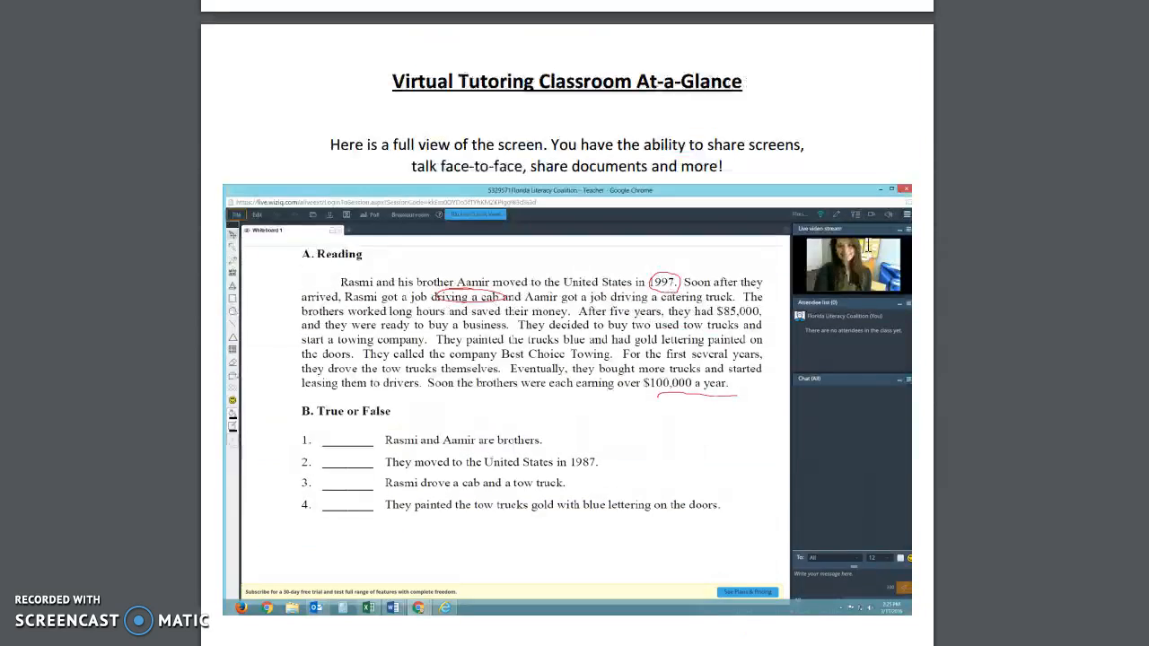
pyautogui.scroll(6, 868, 245)
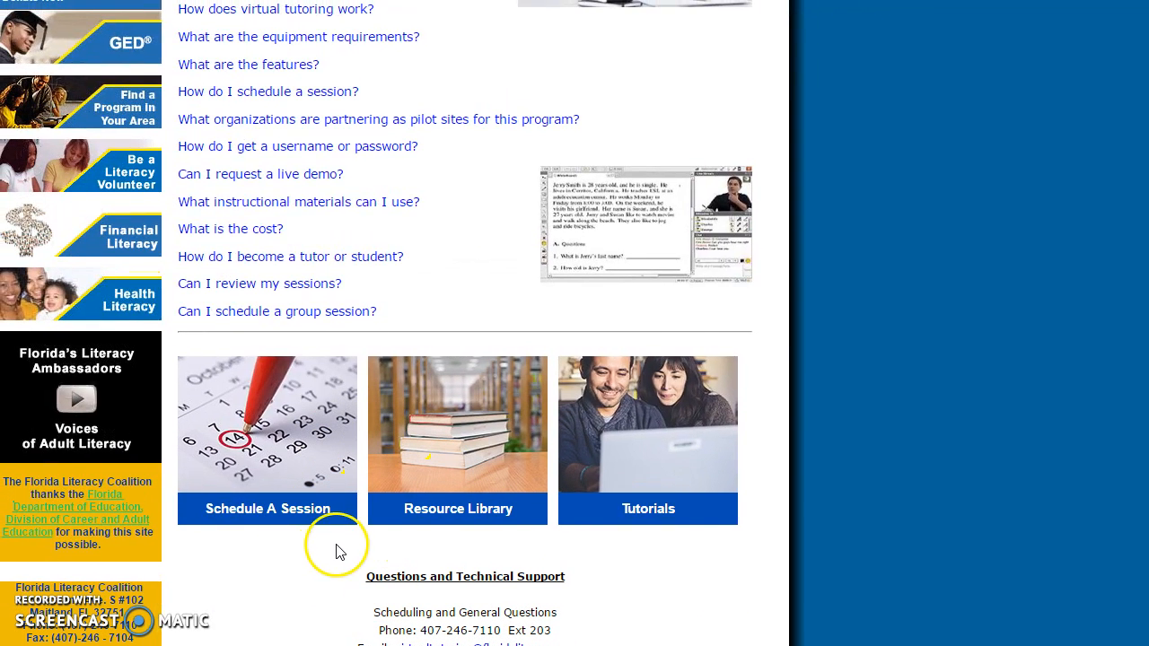
# Step: Open the Schedule A Session tile to reach the WizIQ sign-in page
pyautogui.click(313, 413)
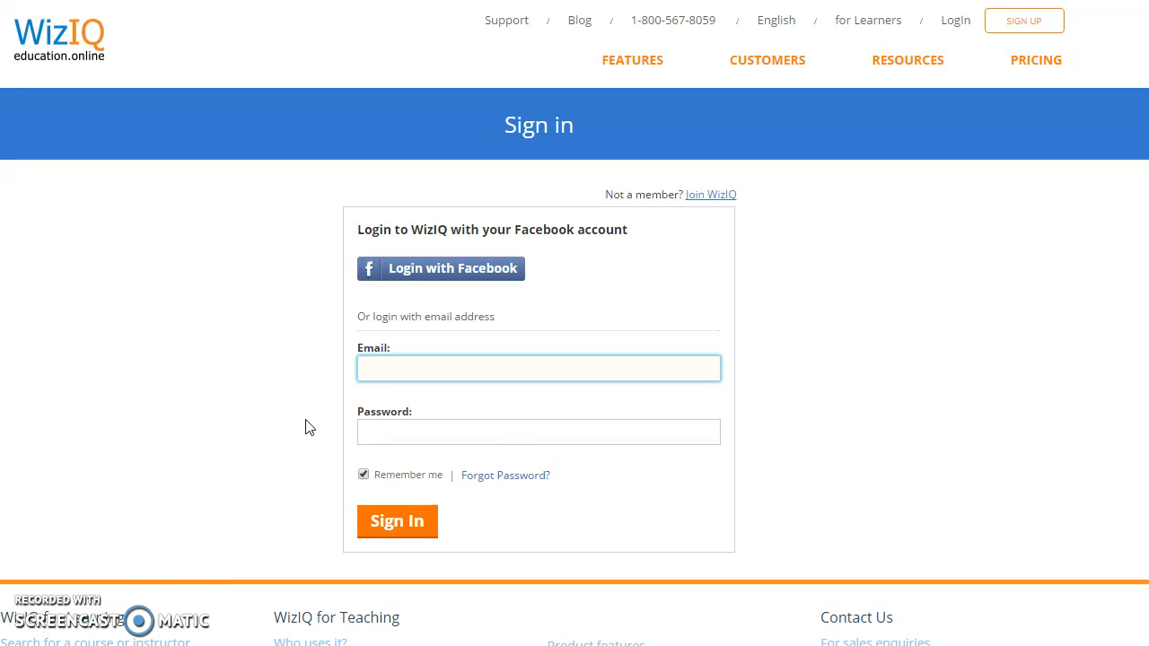
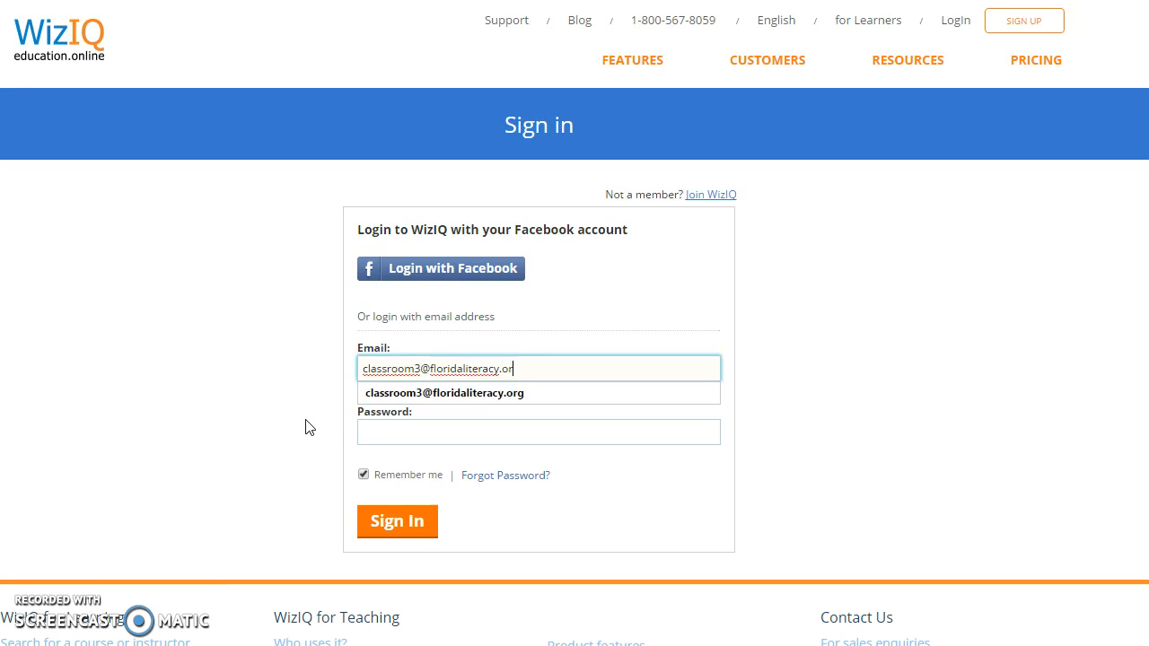
# Step: Sign in to WizIQ with the classroom account's e-mail and password
pyautogui.click(461, 436)
pyautogui.write('••••••••')
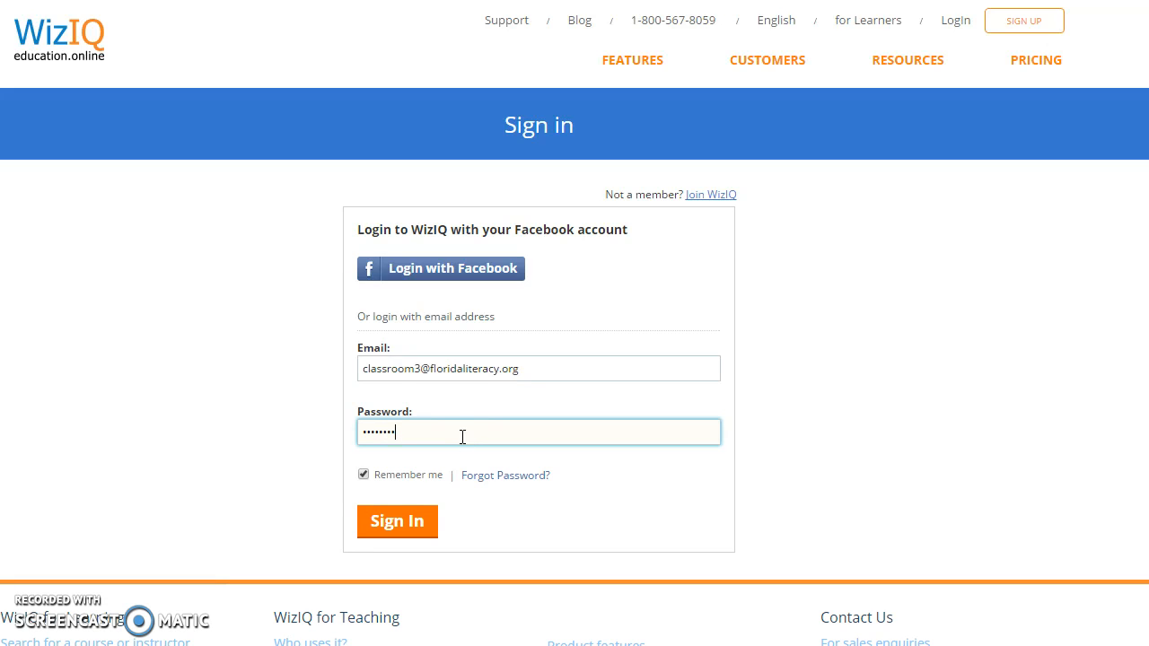
pyautogui.press('Return')
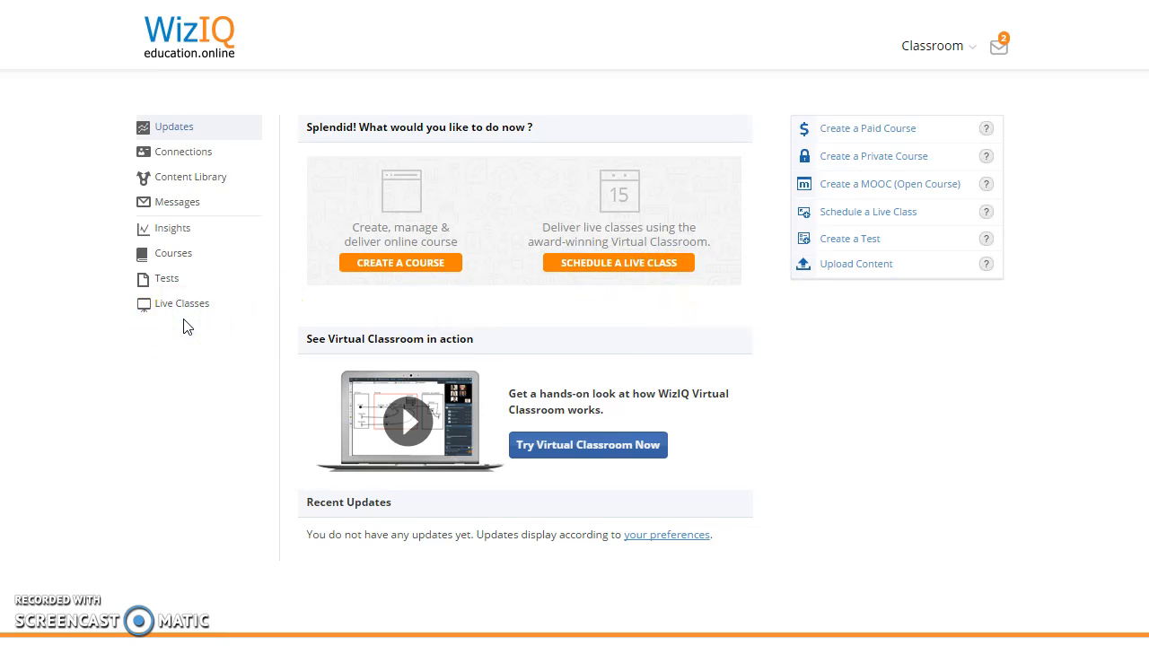
# Step: Start scheduling a new live class from the WizIQ dashboard
pyautogui.click(242, 327)
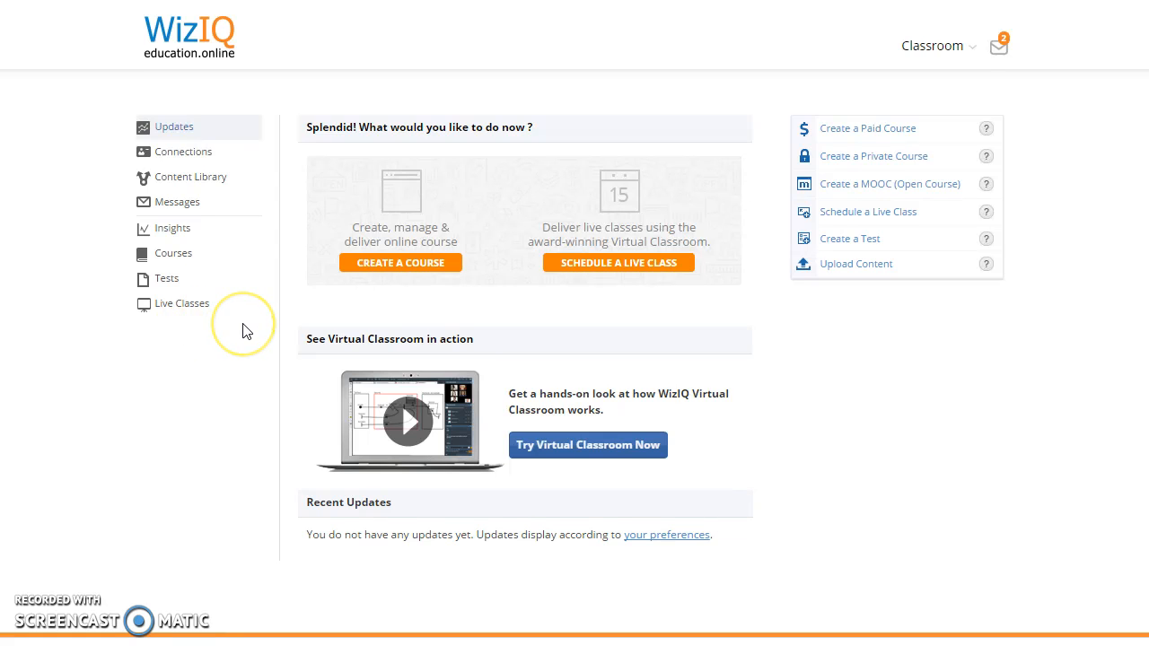
pyautogui.click(648, 268)
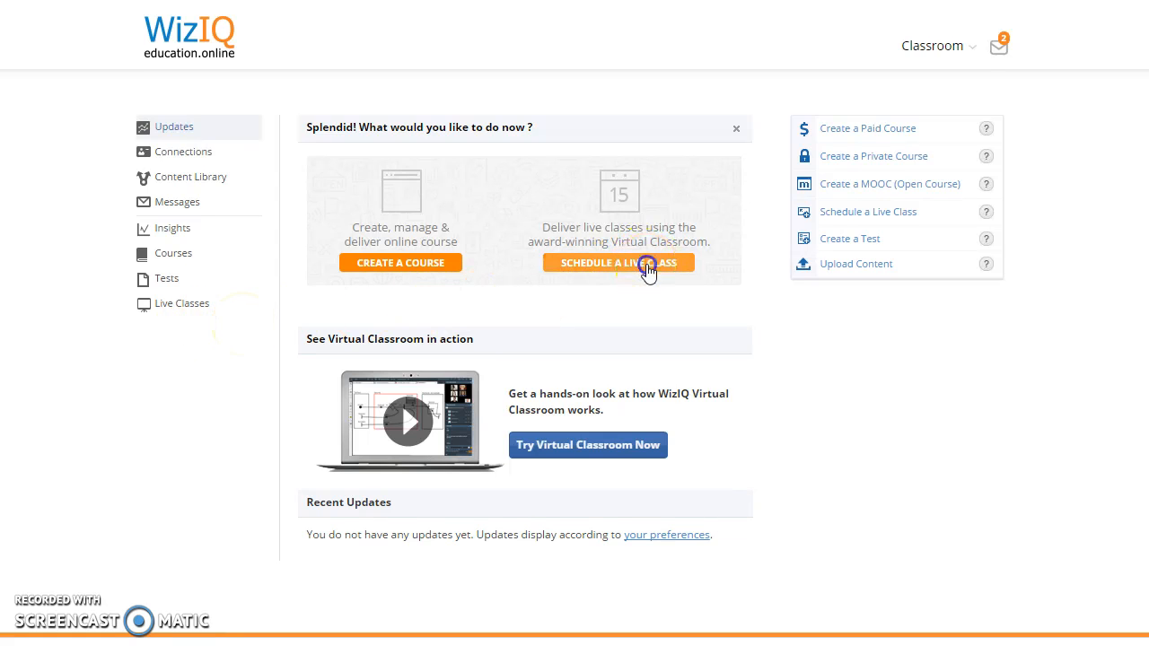
pyautogui.click(483, 245)
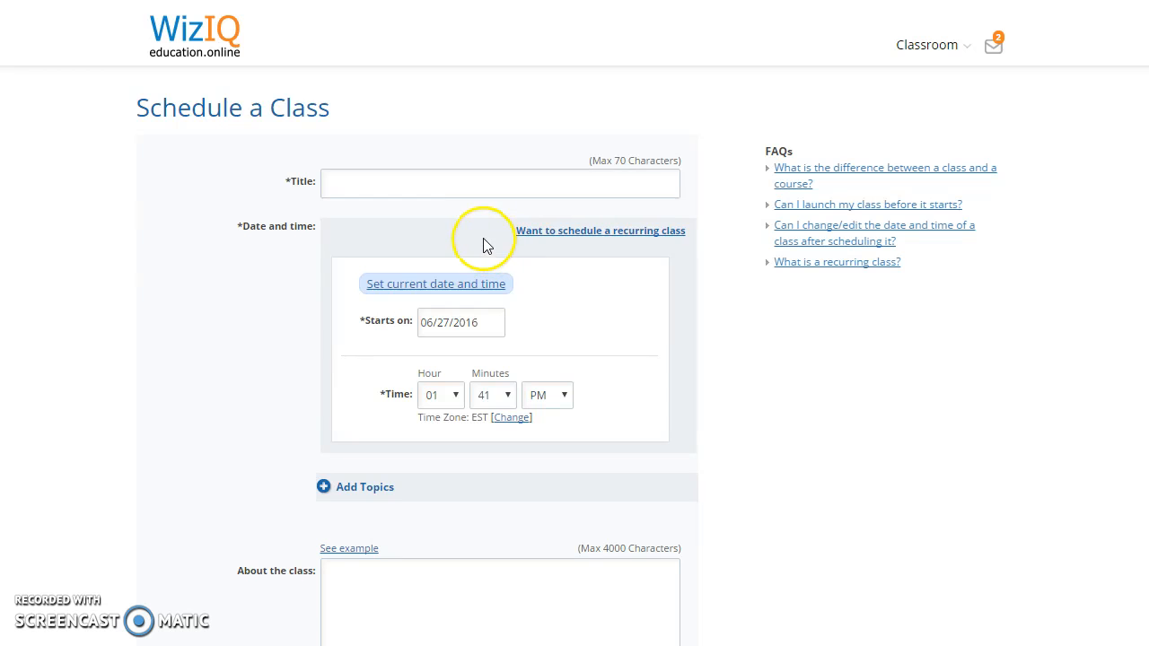
pyautogui.scroll(-1, 469, 215)
# Step: Enter the class title, accepting the suggested full title
pyautogui.click(495, 94)
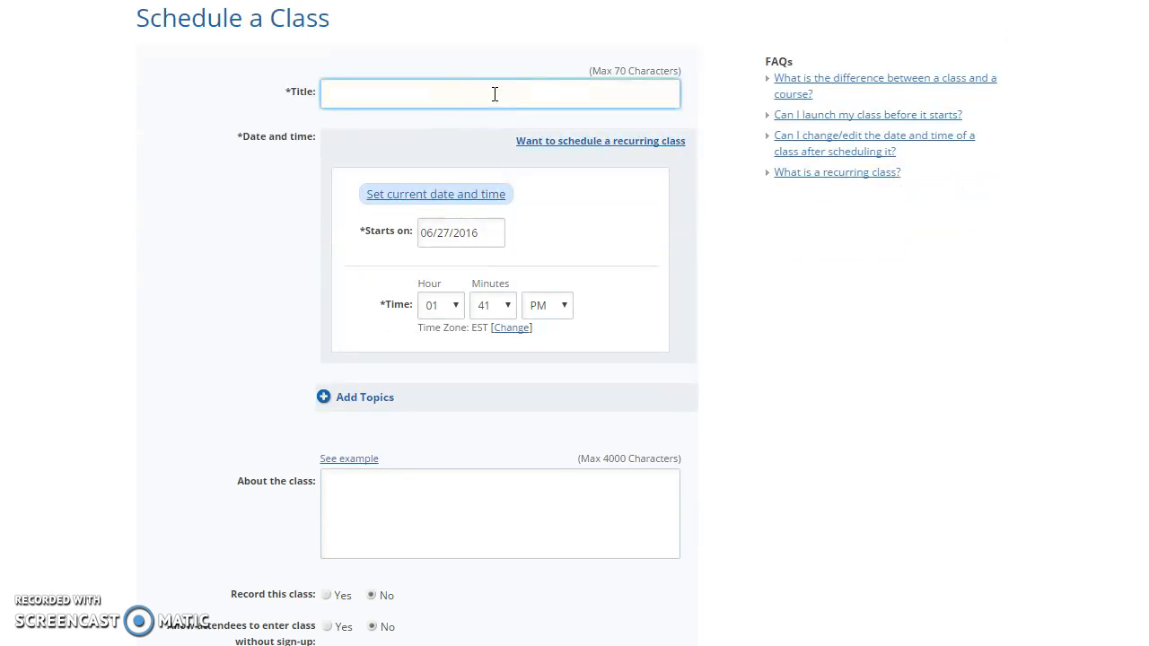
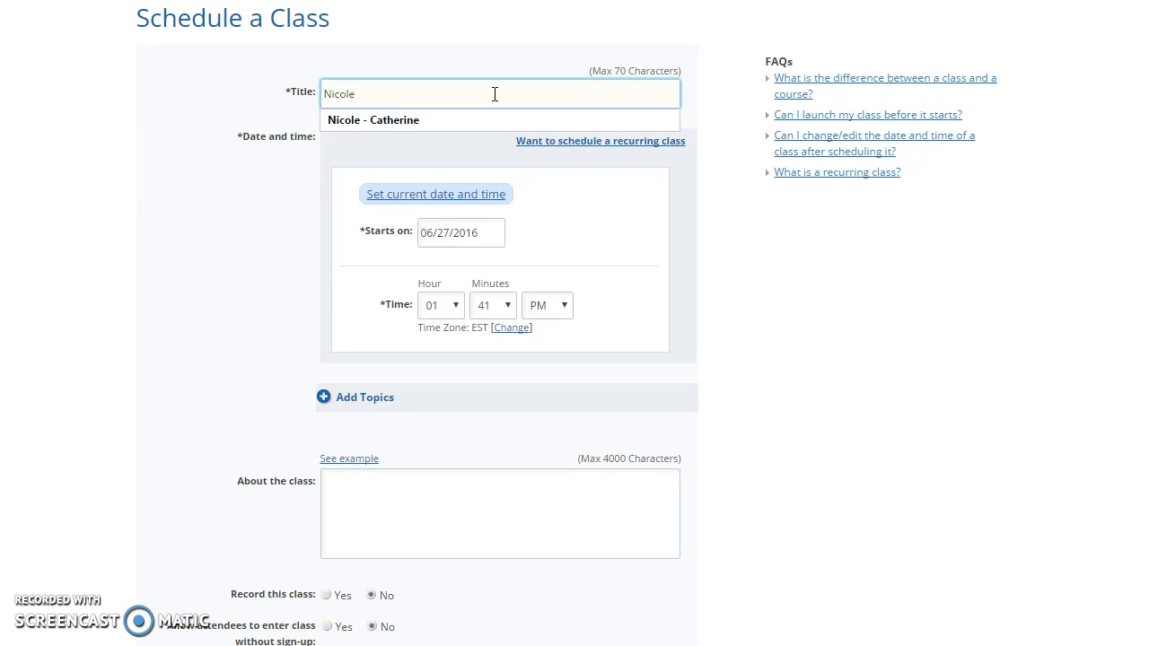
pyautogui.press('BackSpace')
pyautogui.click(451, 127)
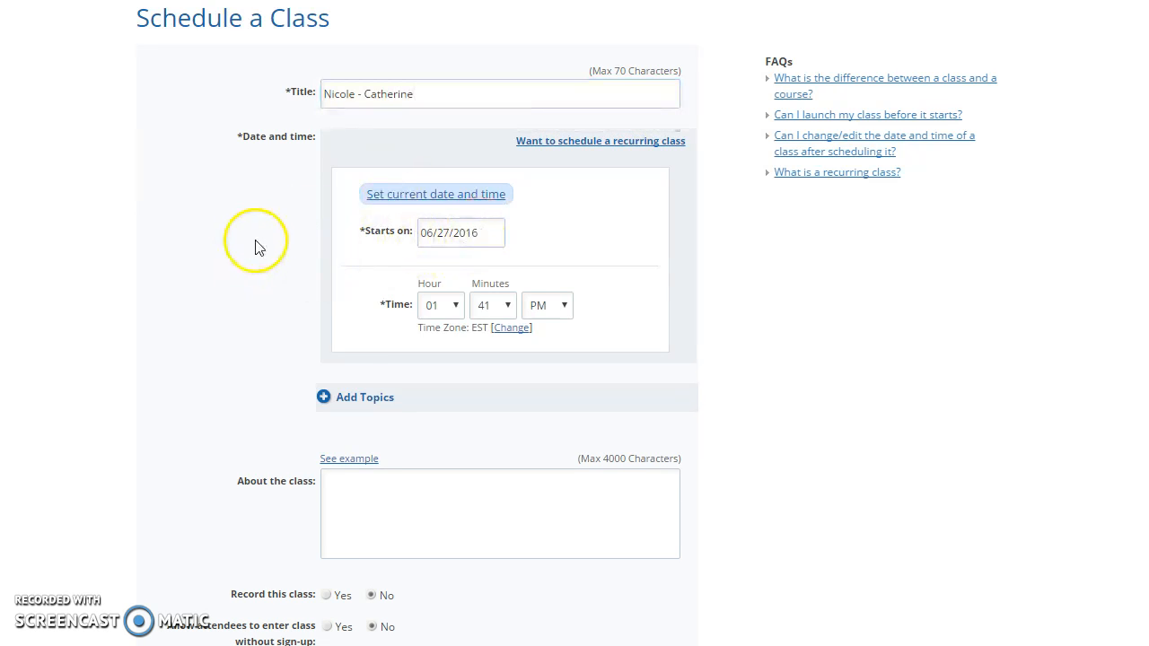
# Step: Set the class start to June 29, 2016 at 04:30 PM
pyautogui.scroll(-1, 256, 248)
pyautogui.click(491, 149)
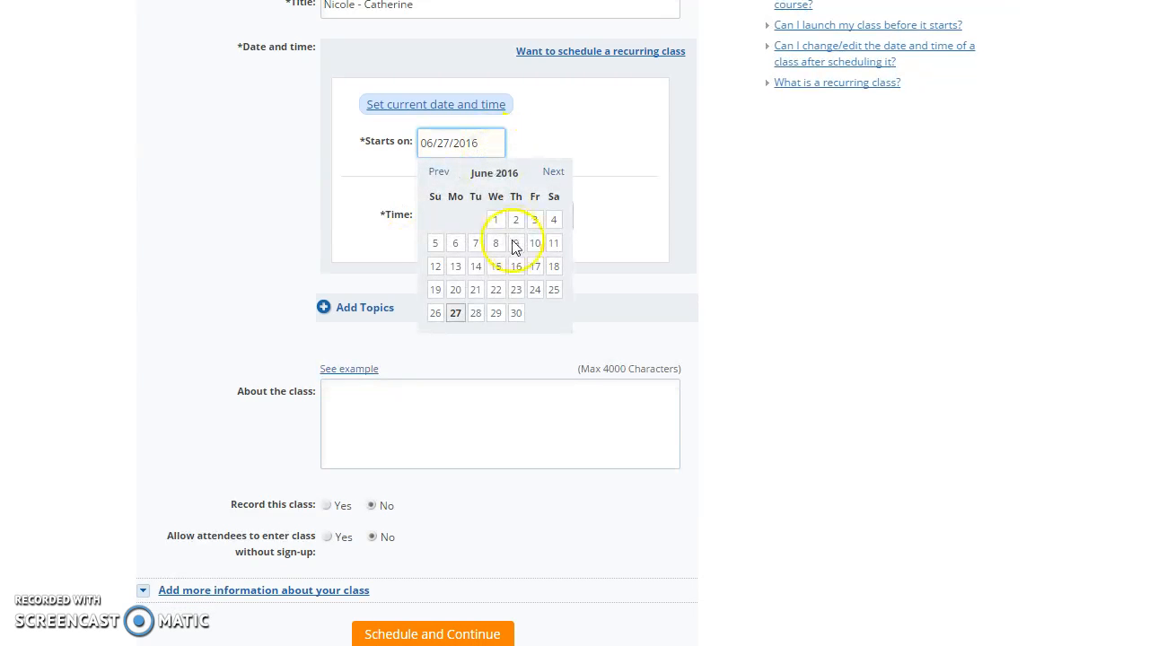
pyautogui.click(496, 313)
pyautogui.click(454, 217)
pyautogui.click(443, 288)
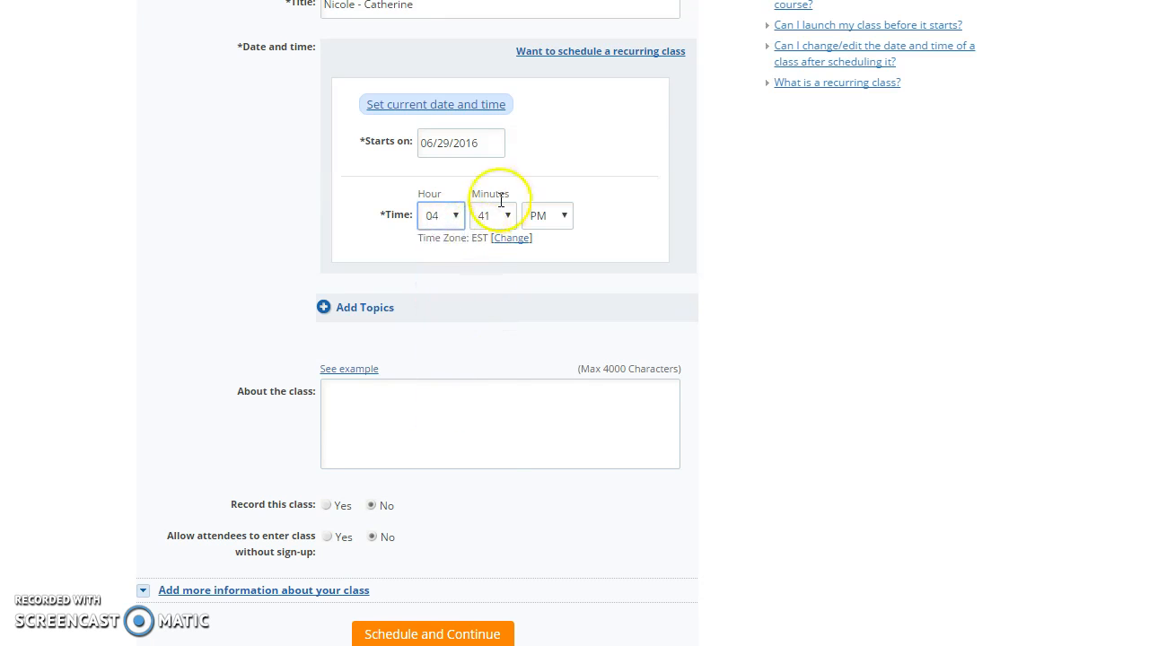
pyautogui.click(505, 215)
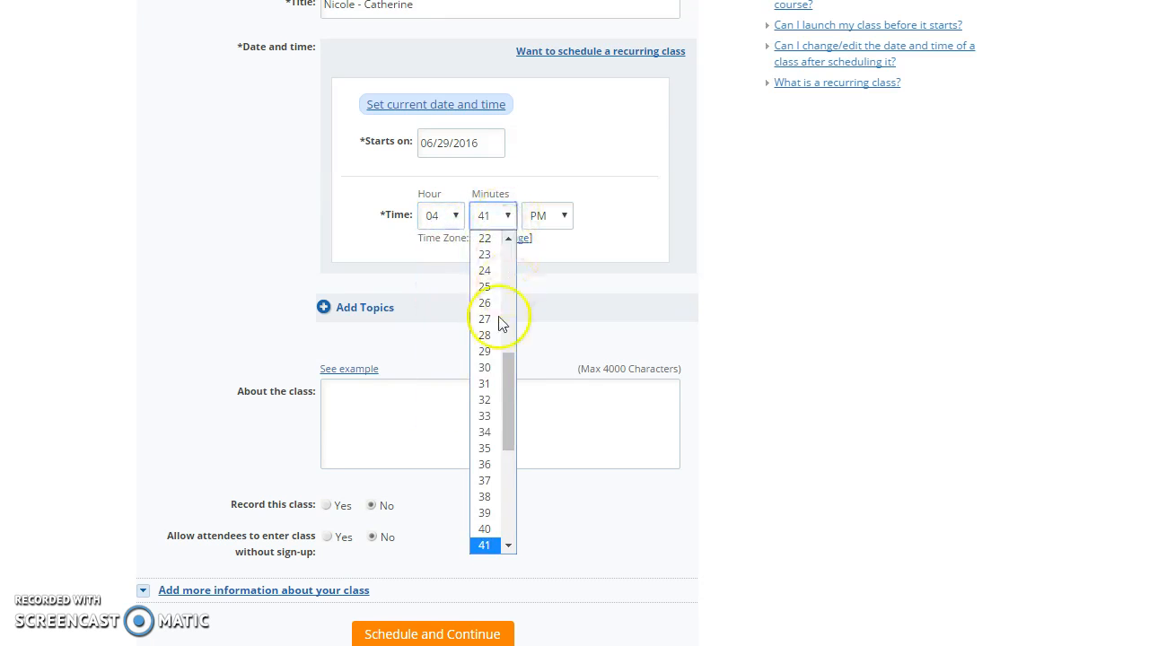
pyautogui.click(492, 368)
pyautogui.scroll(-2, 503, 280)
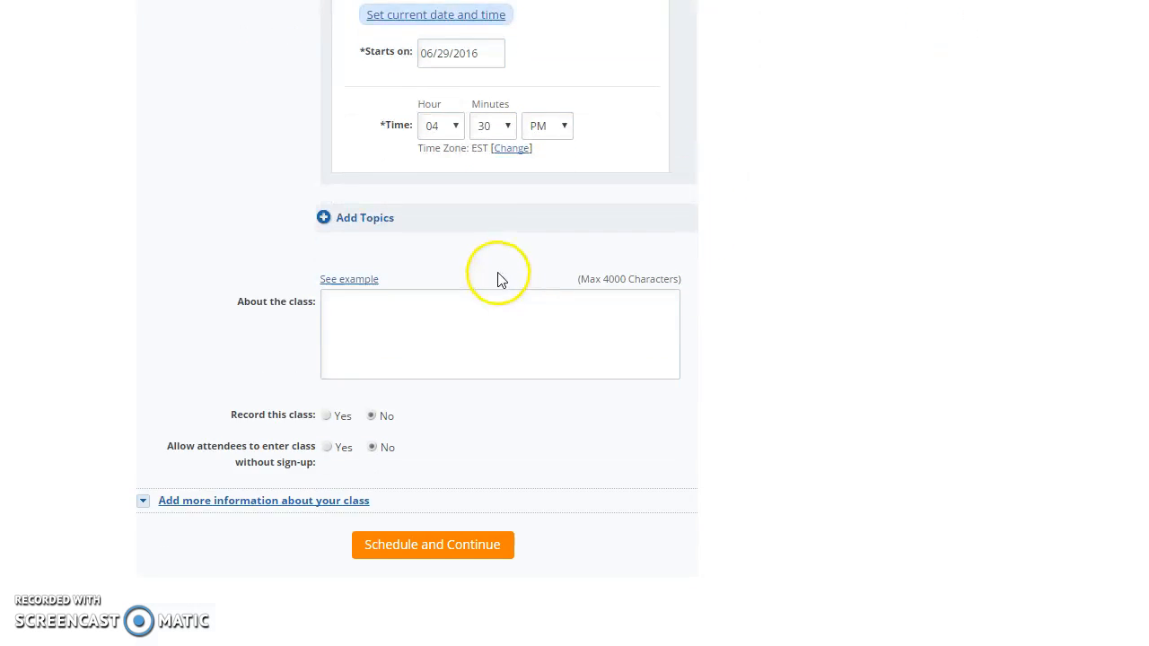
pyautogui.scroll(-1, 694, 265)
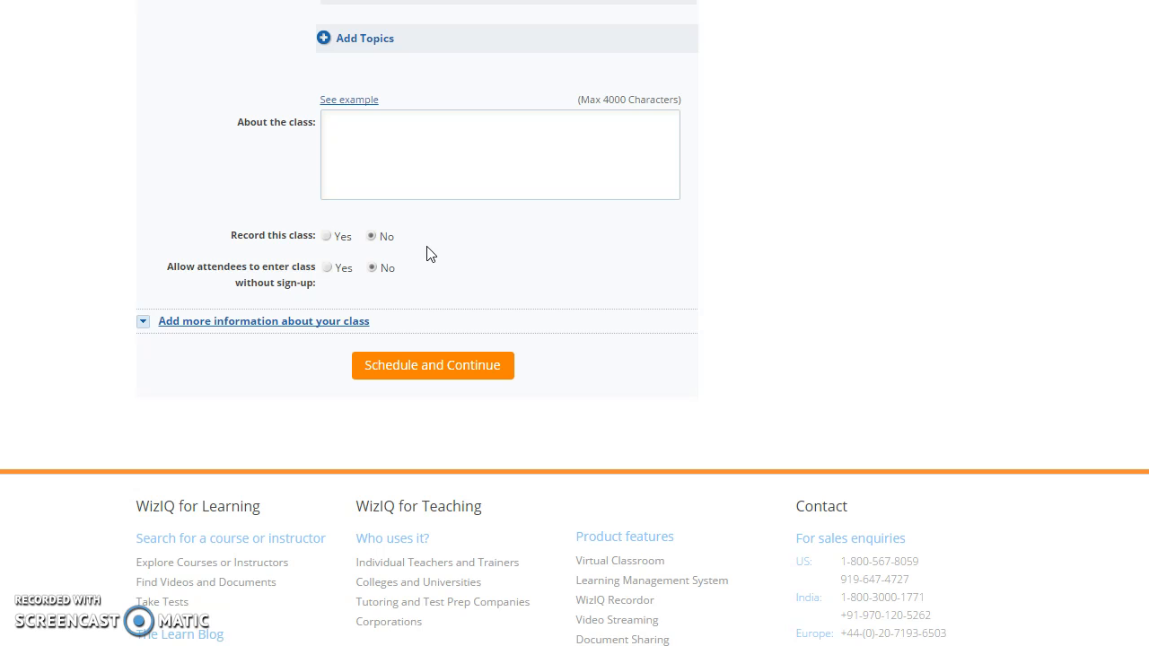
# Step: Set Record this class and Allow attendees without sign-up to Yes
pyautogui.click(328, 239)
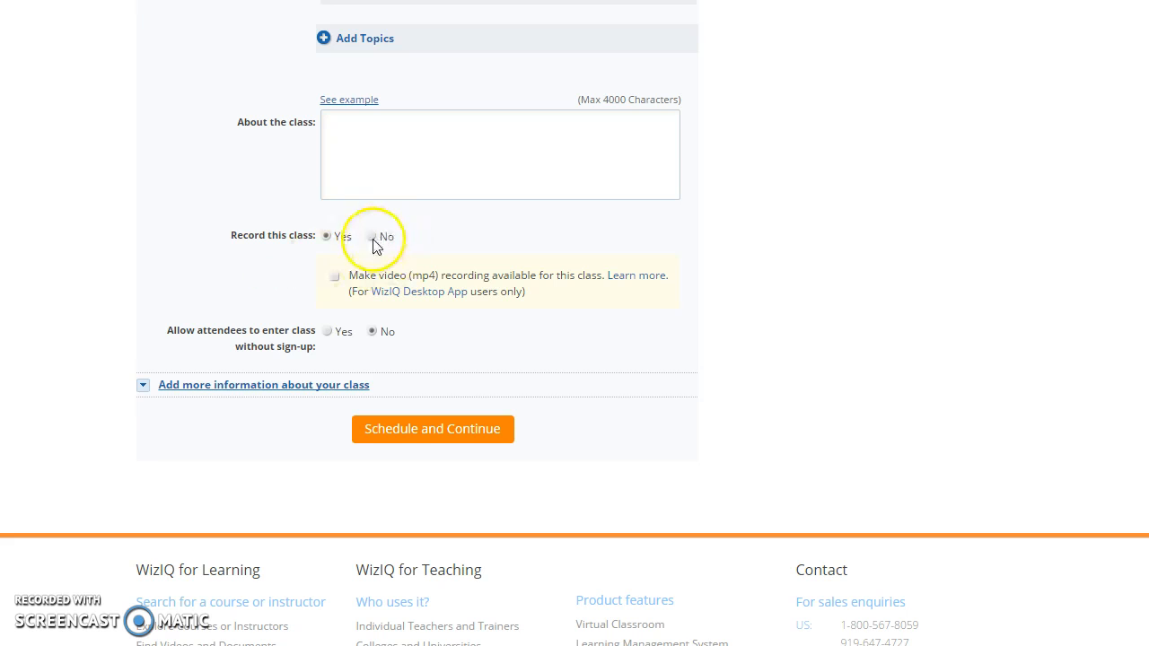
pyautogui.scroll(-1, 288, 280)
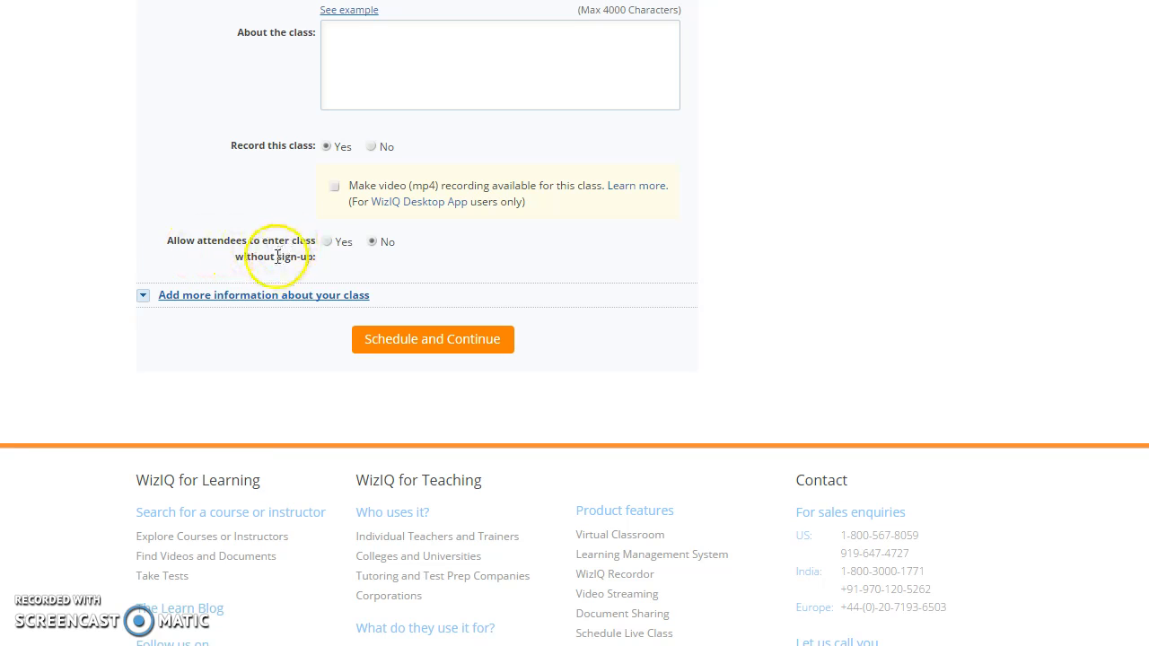
pyautogui.click(327, 241)
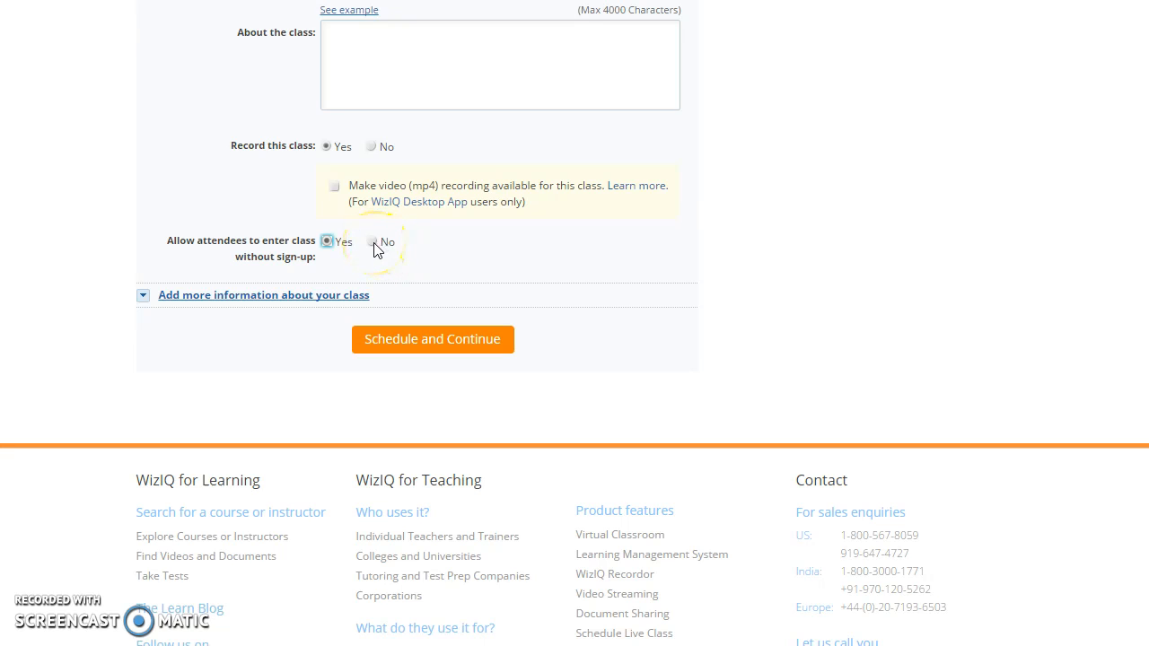
# Step: Submit the class schedule, which reports a clash on 6/29/2016 at 4:30 PM
pyautogui.click(543, 256)
pyautogui.click(528, 239)
pyautogui.scroll(5, 530, 239)
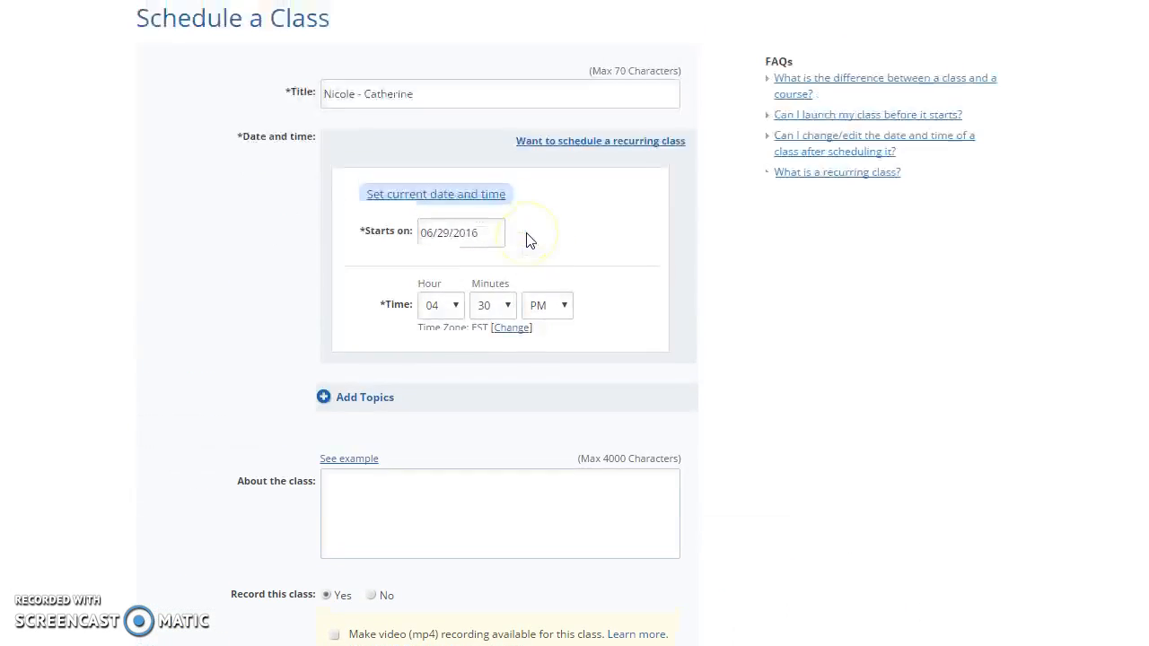
pyautogui.scroll(-4, 526, 239)
pyautogui.click(434, 434)
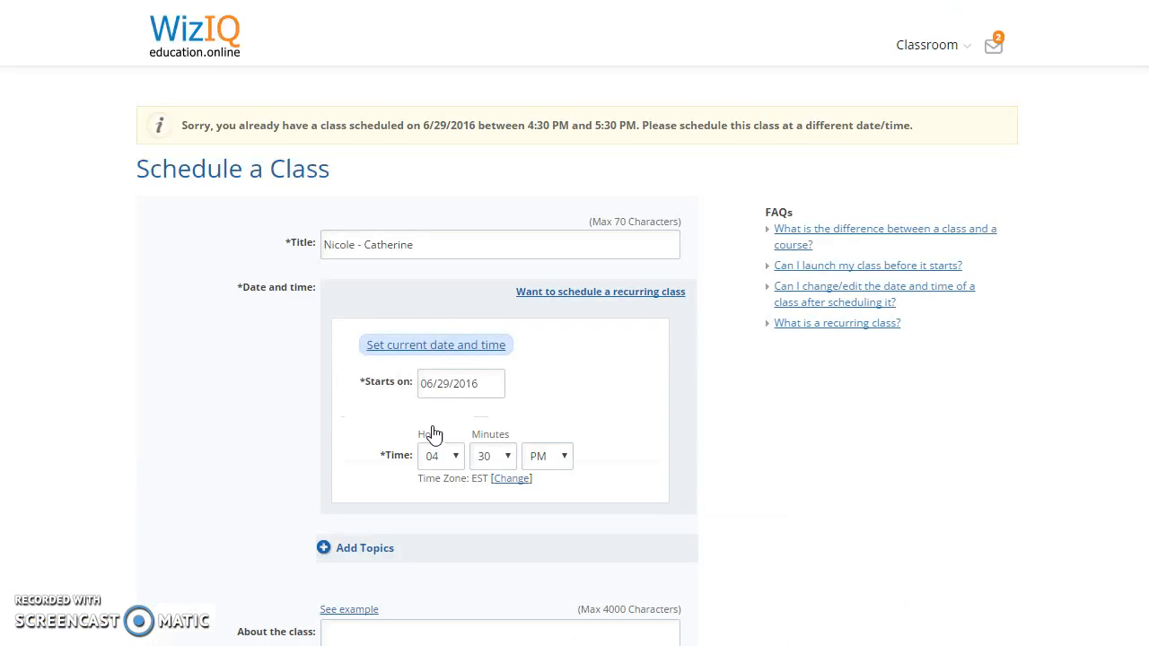
pyautogui.click(226, 259)
pyautogui.scroll(-2, 226, 262)
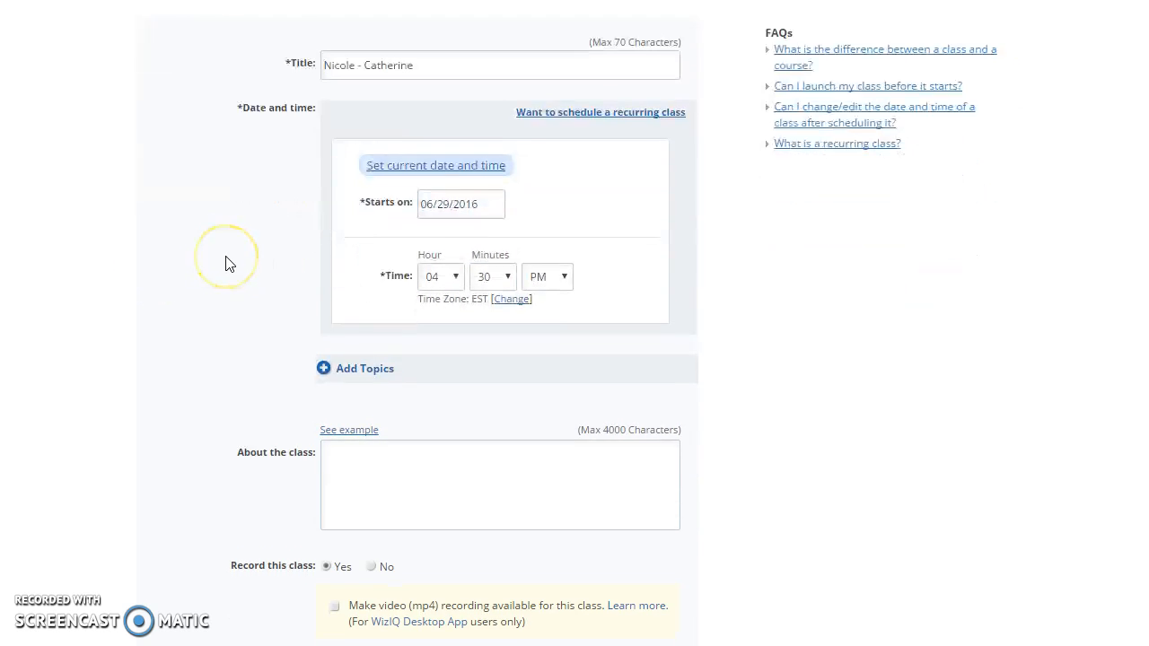
pyautogui.scroll(-2, 225, 261)
pyautogui.scroll(4, 225, 262)
pyautogui.click(384, 251)
pyautogui.click(428, 251)
pyautogui.scroll(-1, 438, 254)
pyautogui.scroll(1, 359, 251)
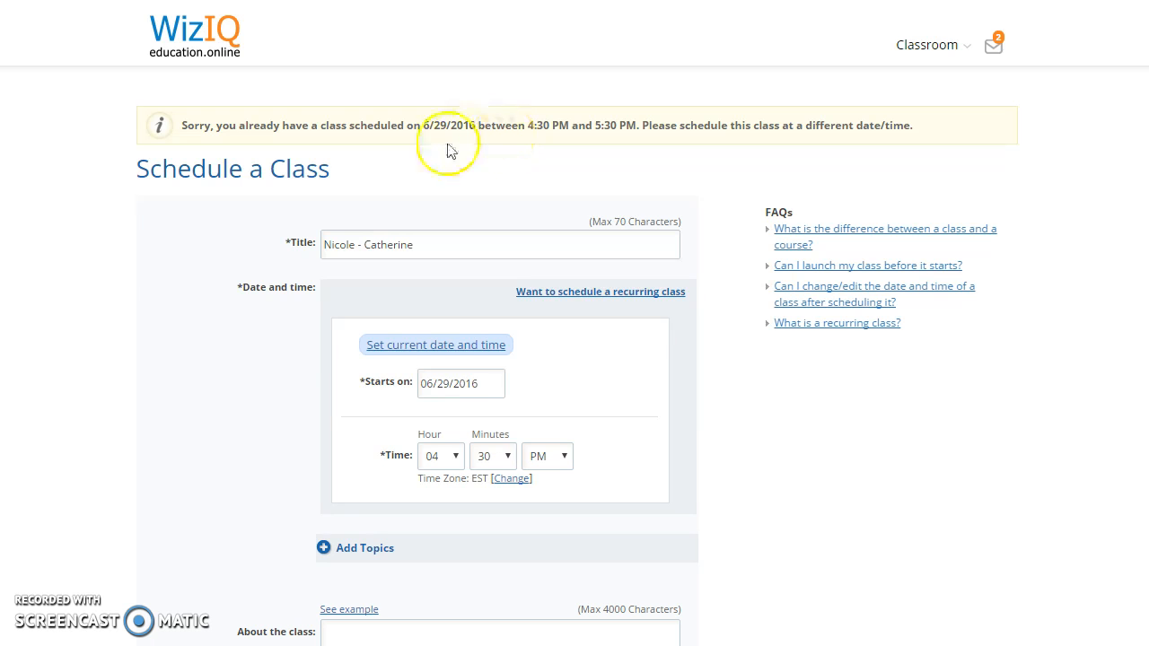
pyautogui.scroll(-1, 154, 310)
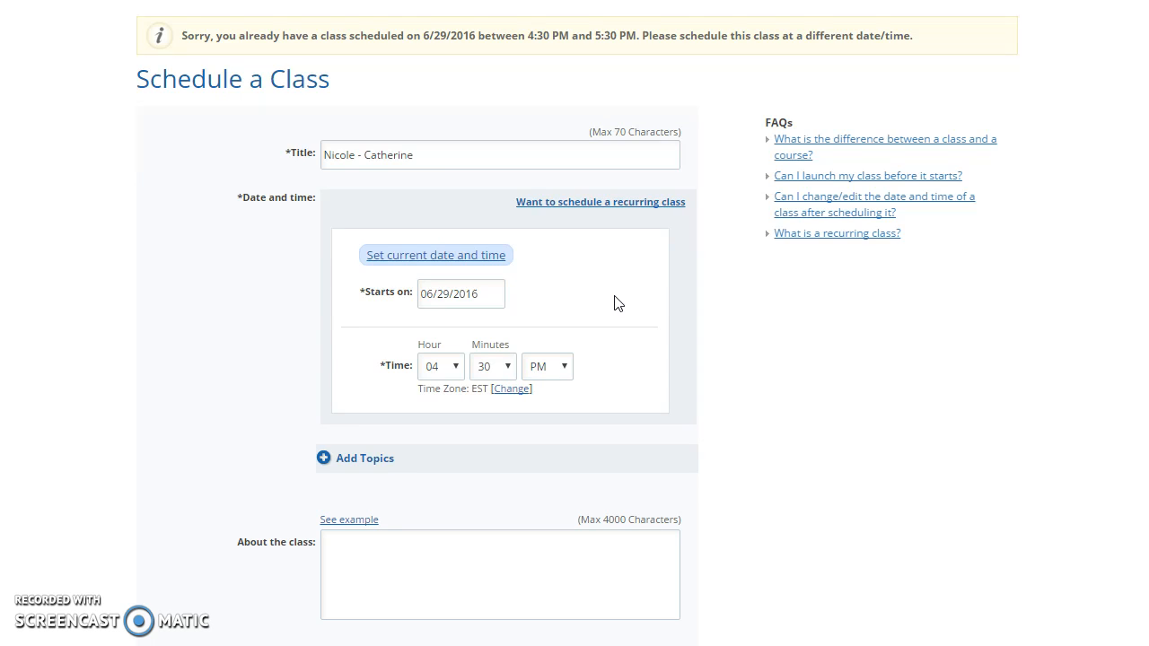
# Step: Move the class start date to June 30, 2016 and schedule it
pyautogui.click(500, 303)
pyautogui.click(517, 464)
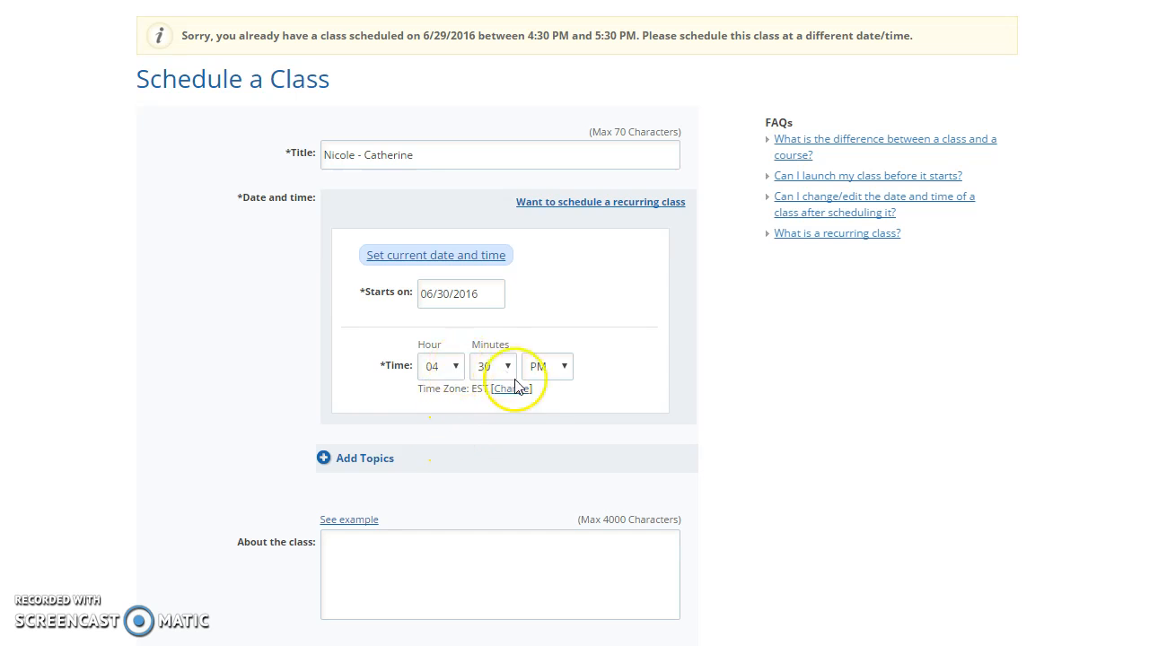
pyautogui.scroll(-4, 197, 405)
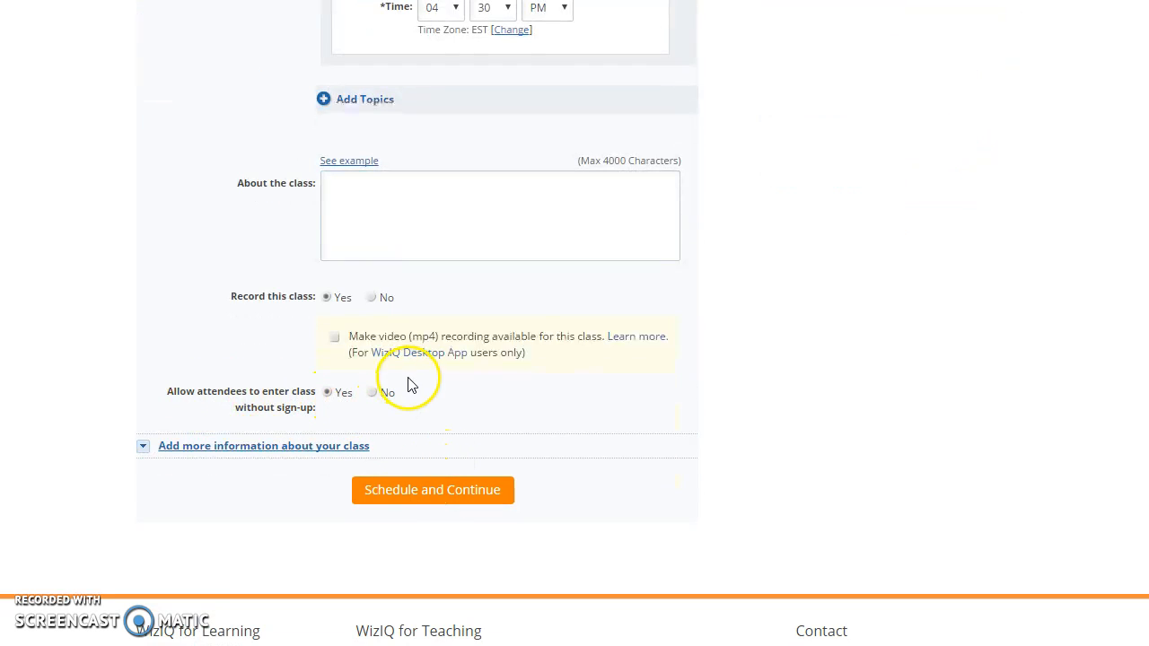
pyautogui.click(408, 492)
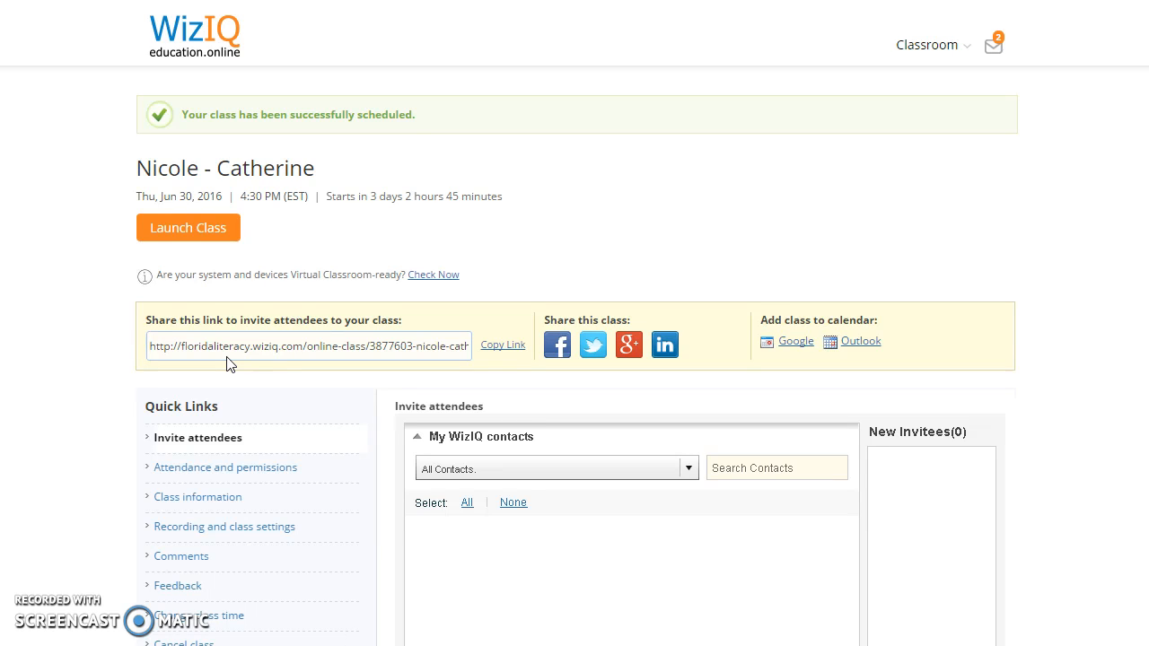
# Step: Copy the class invitation URL from the share box
pyautogui.click(520, 348)
pyautogui.click(245, 345)
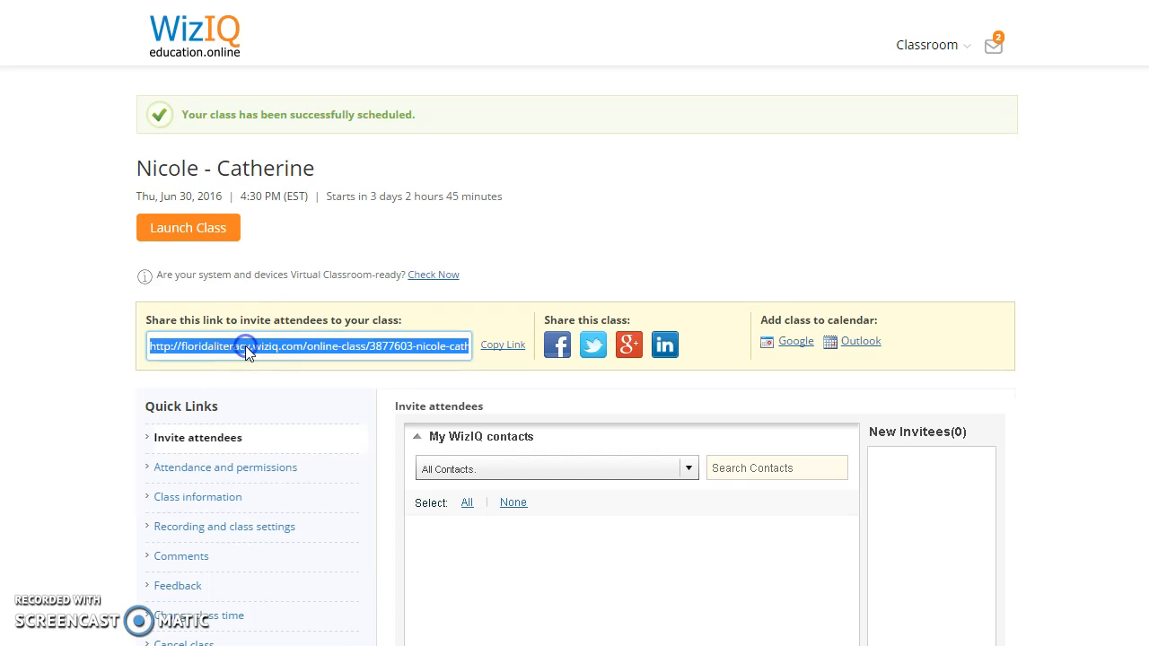
pyautogui.rightClick(245, 345)
pyautogui.click(288, 356)
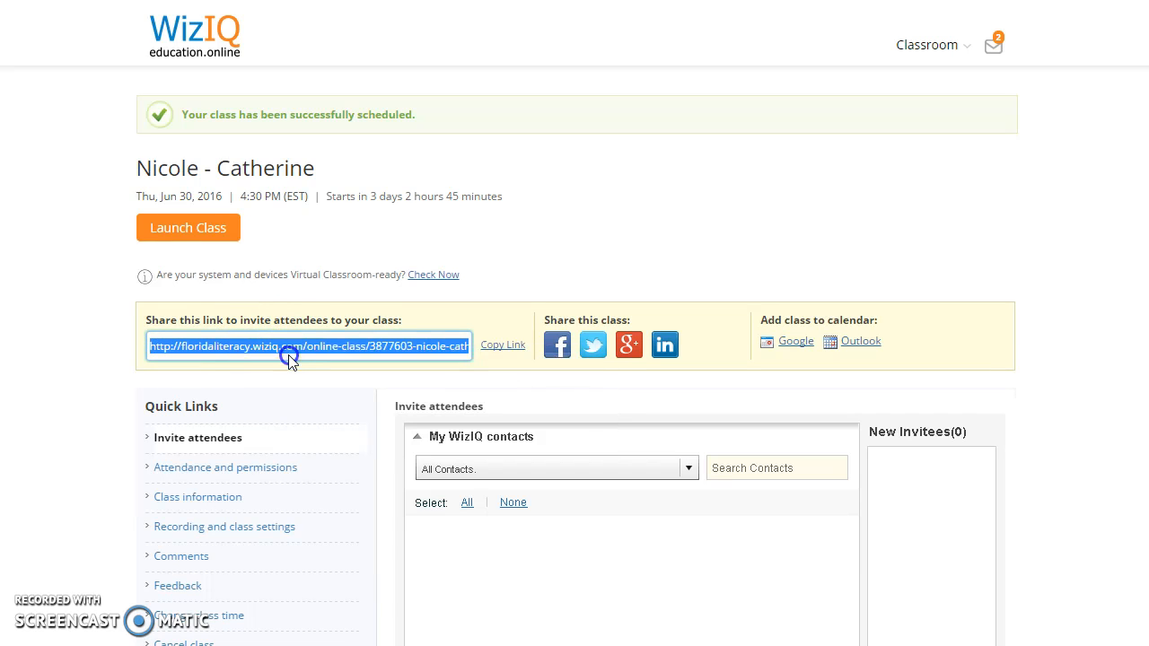
pyautogui.click(275, 402)
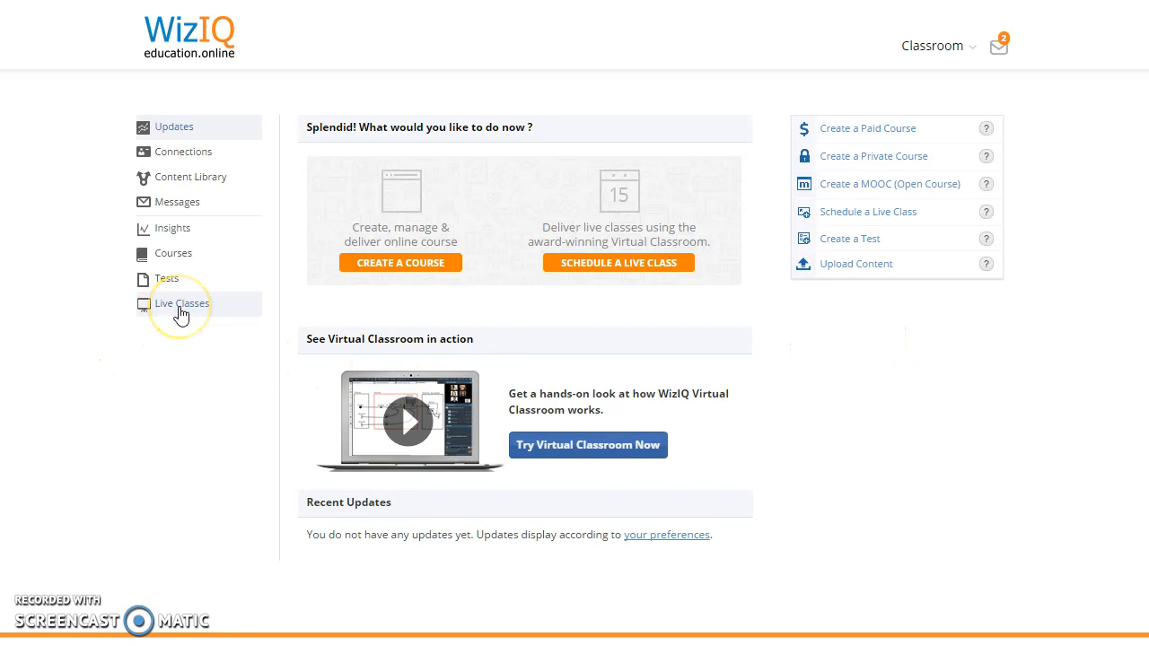
# Step: Open the Wed, Jun 29 class from Live Classes and launch it
pyautogui.click(182, 309)
pyautogui.click(154, 332)
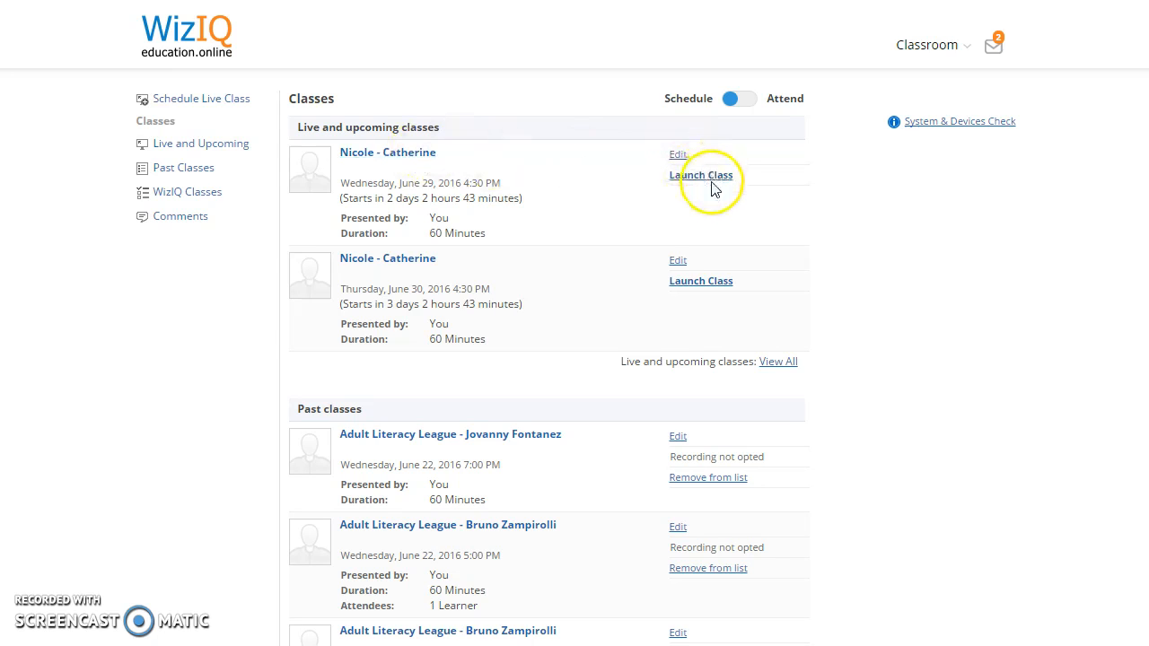
pyautogui.click(407, 155)
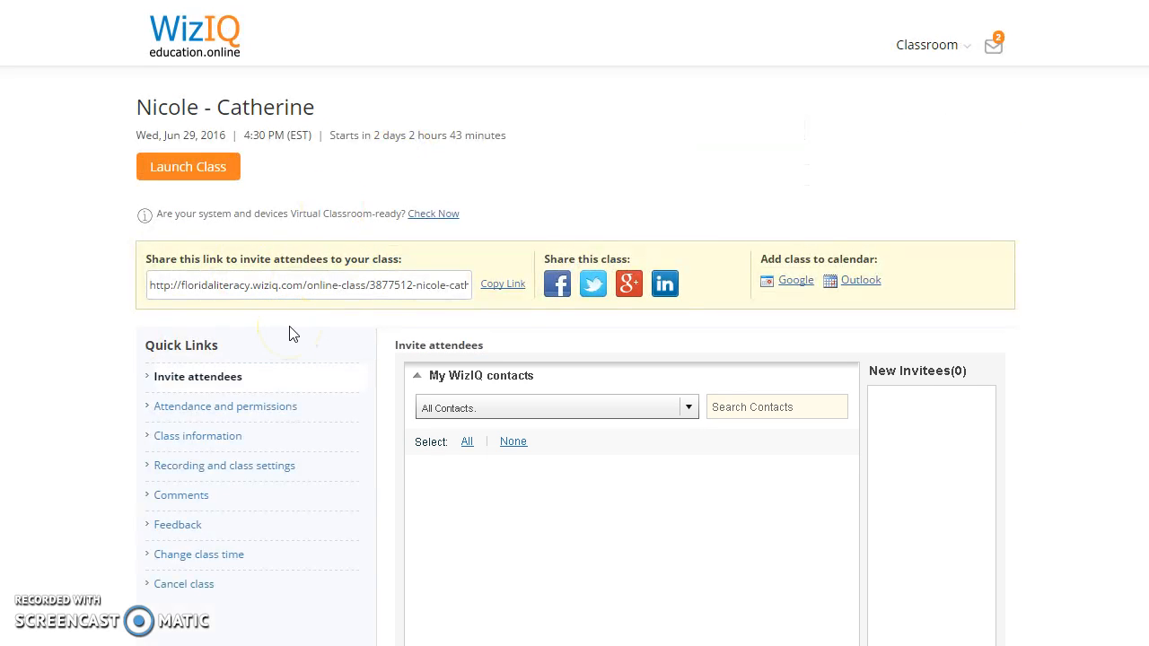
pyautogui.click(223, 170)
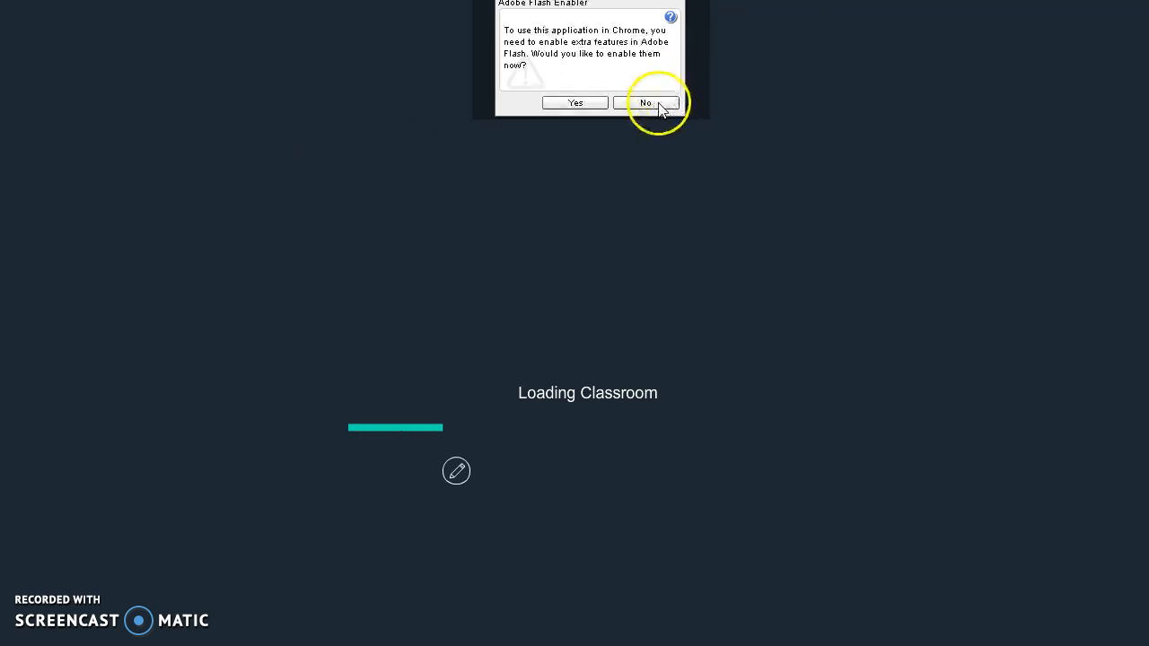
# Step: Decline the Adobe Flash Enabler prompt so the classroom loads
pyautogui.click(646, 103)
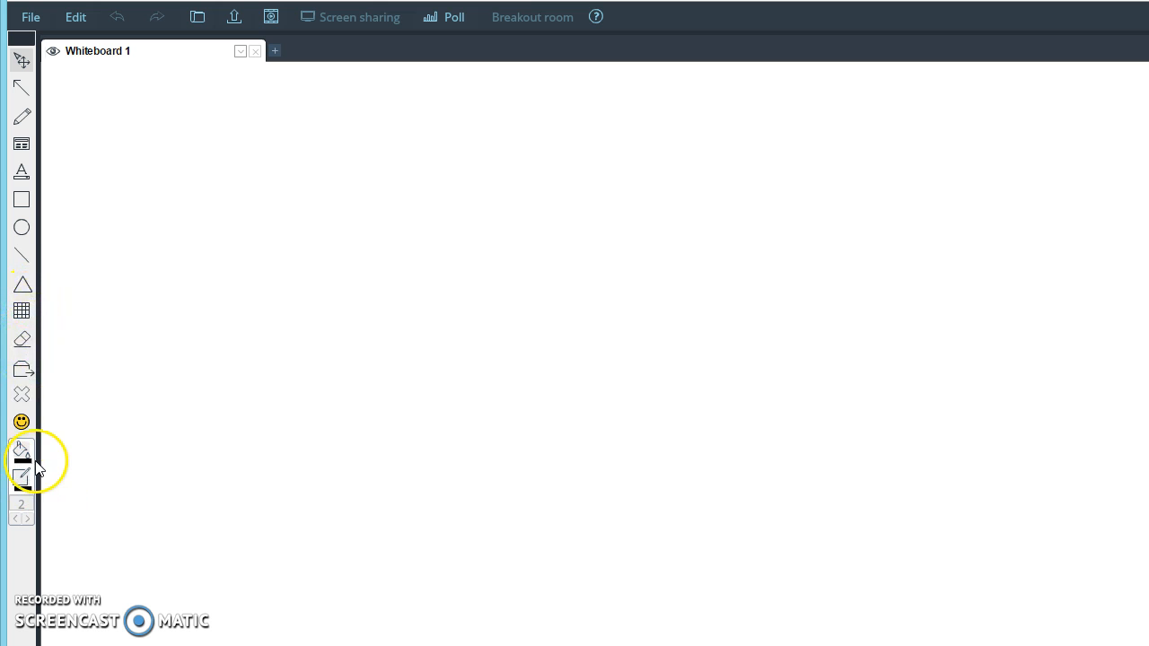
# Step: Stamp a smiley on Whiteboard 1, then erase it with Delete Shape
pyautogui.click(21, 422)
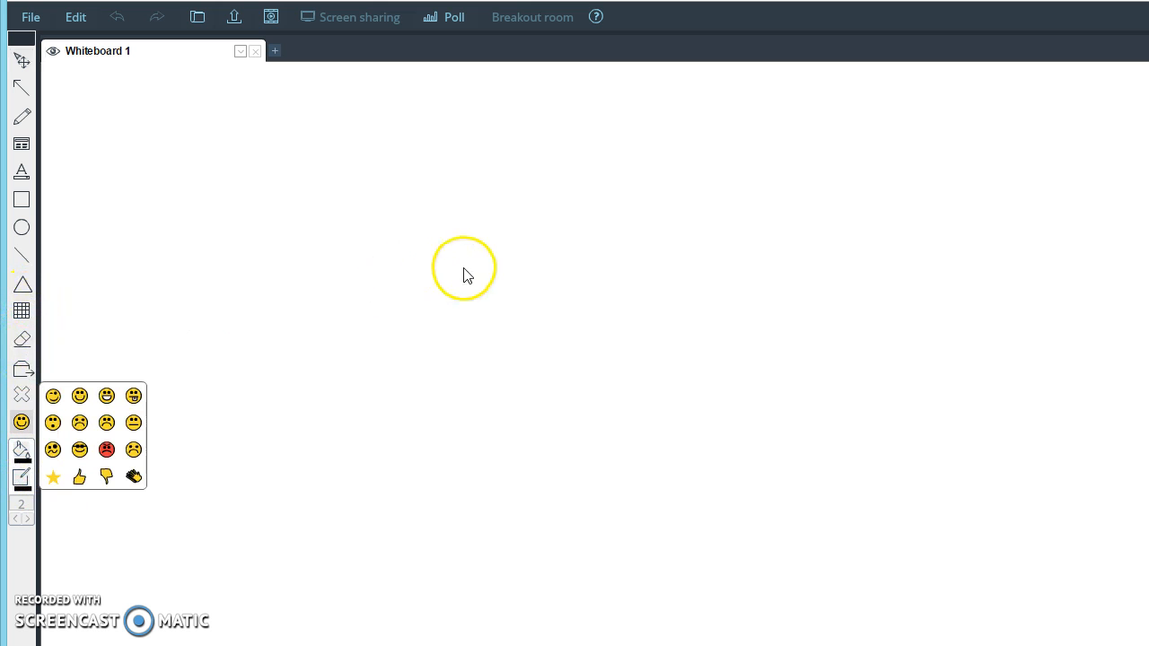
pyautogui.click(80, 396)
pyautogui.click(516, 286)
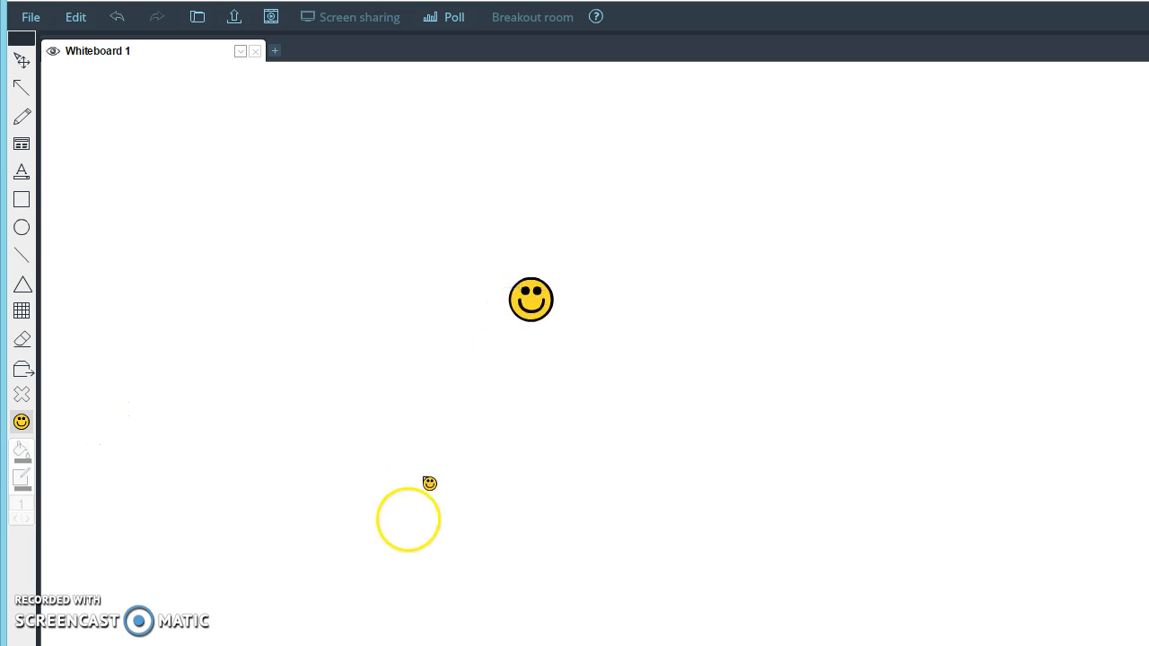
pyautogui.click(22, 399)
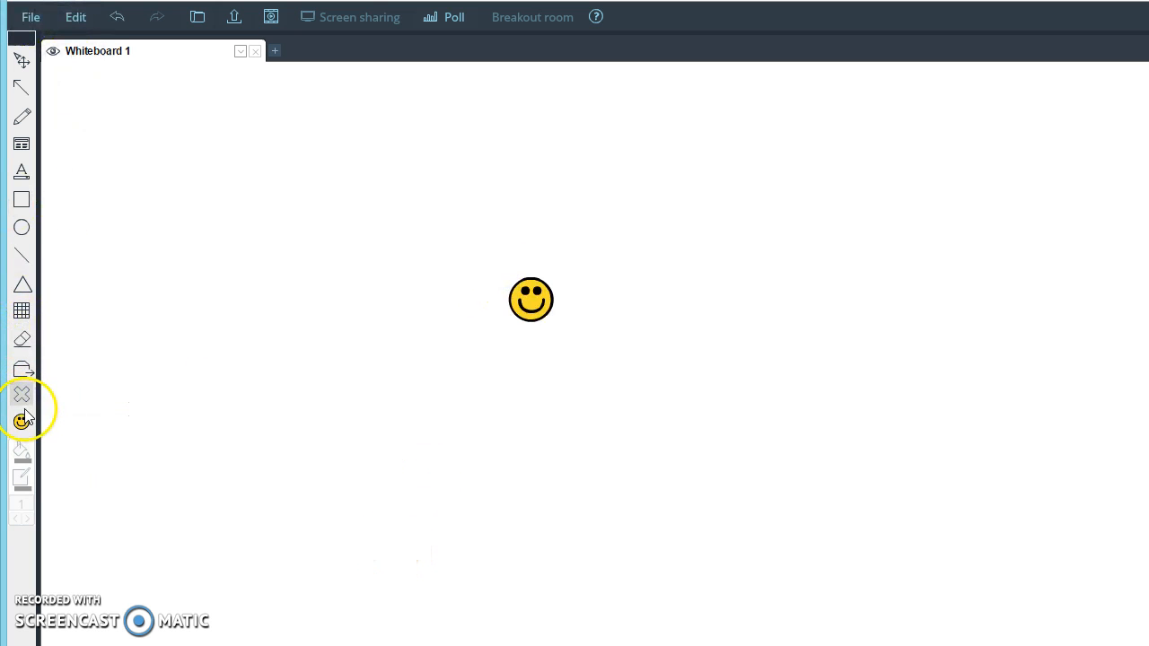
pyautogui.click(539, 296)
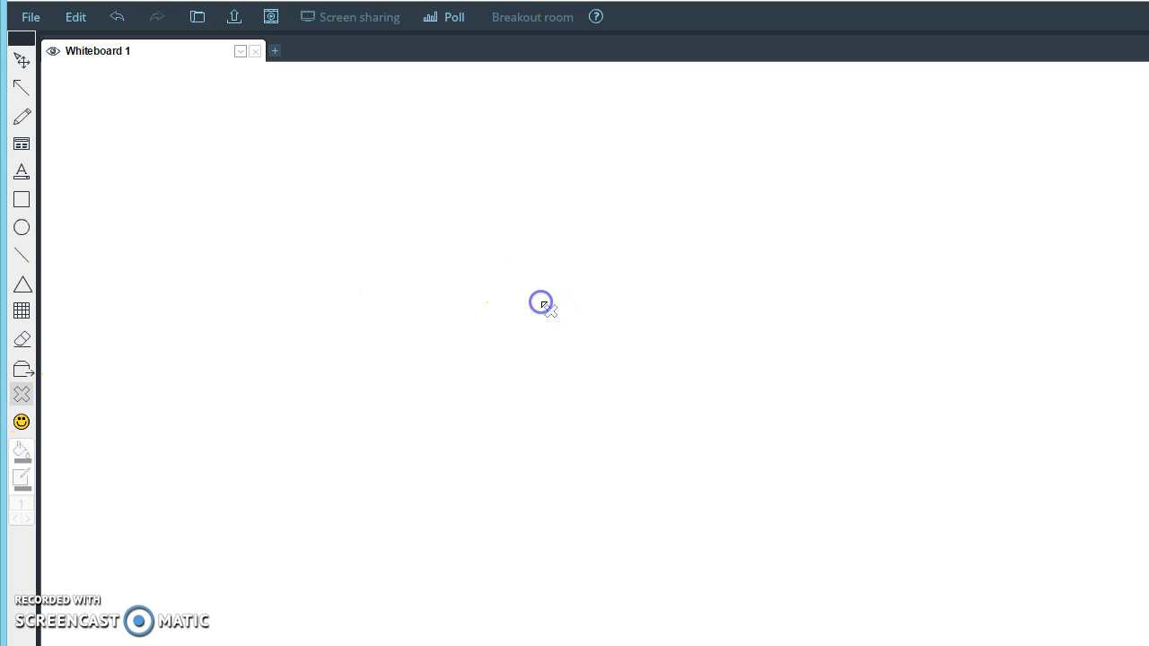
# Step: Draw a blue freehand spiral, then a red spiral beside it
pyautogui.click(22, 118)
pyautogui.moveTo(229, 193)
pyautogui.mouseDown()
pyautogui.moveTo(251, 385)
pyautogui.moveTo(316, 235)
pyautogui.moveTo(333, 398)
pyautogui.moveTo(305, 288)
pyautogui.moveTo(307, 303)
pyautogui.mouseUp()
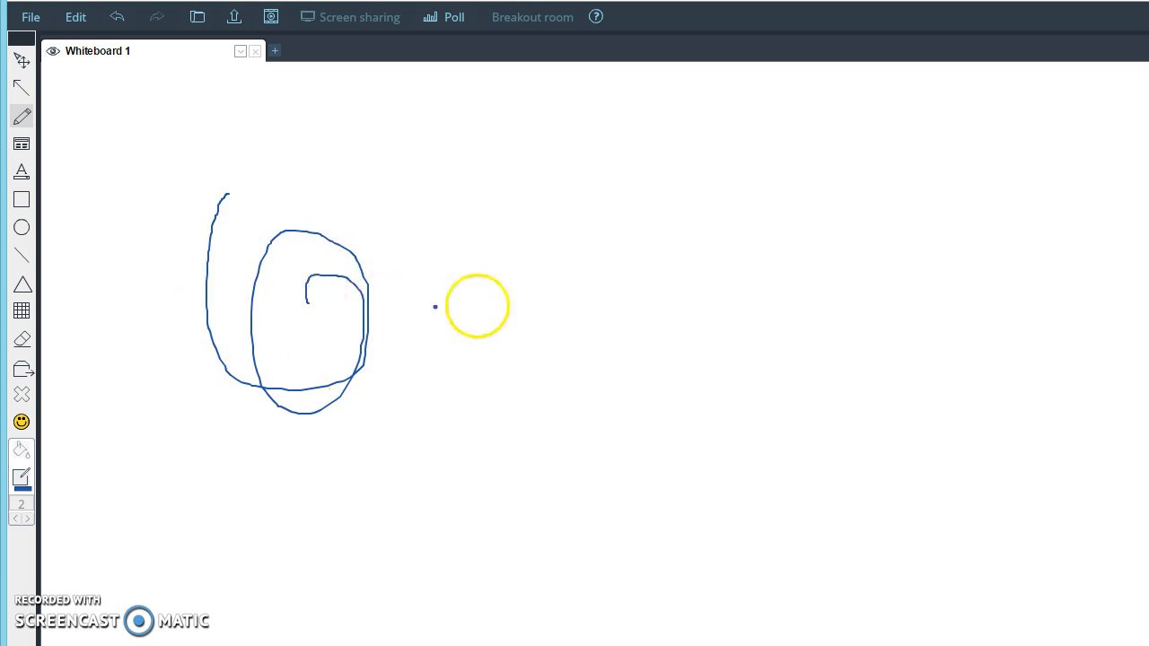
pyautogui.click(22, 478)
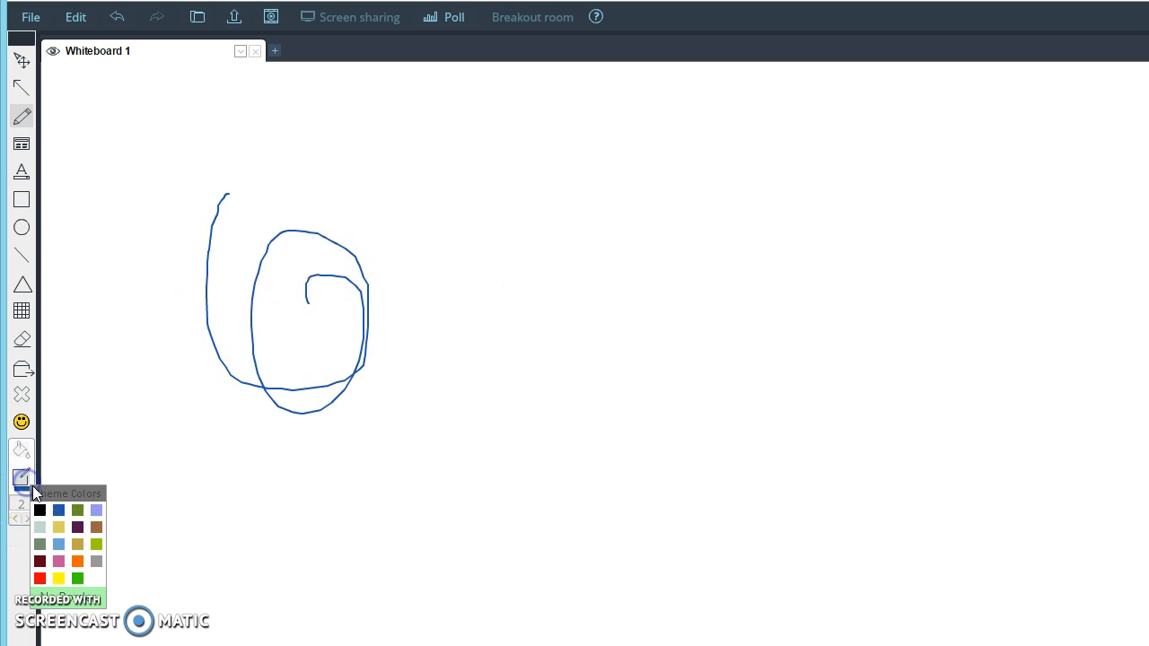
pyautogui.click(40, 578)
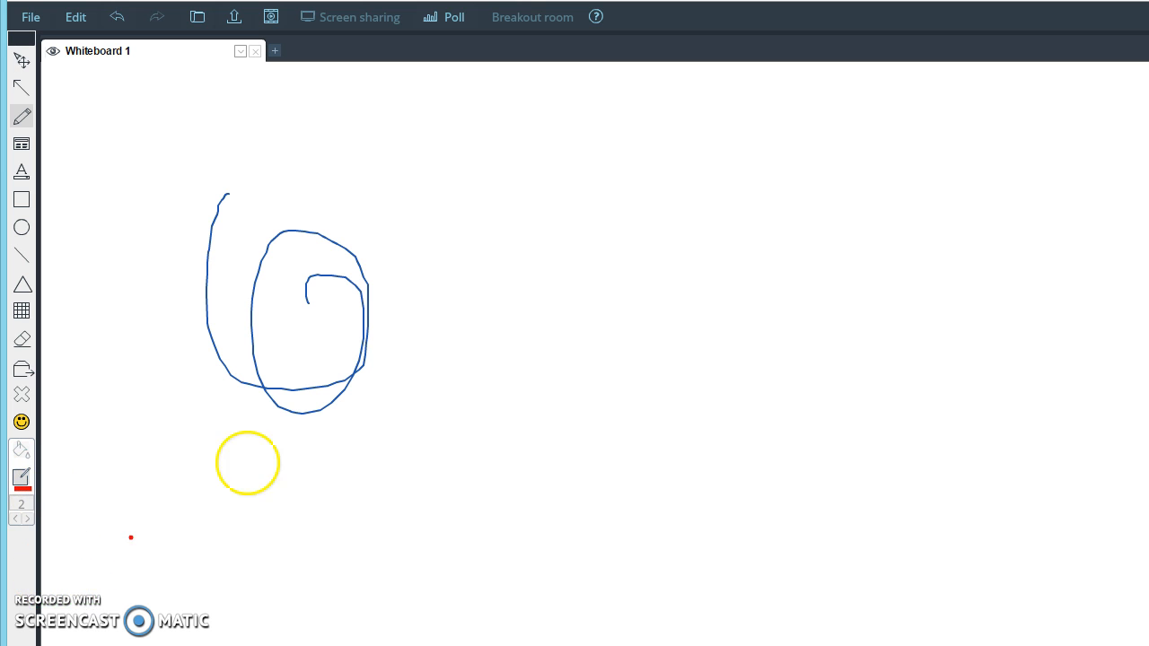
pyautogui.moveTo(501, 252)
pyautogui.mouseDown()
pyautogui.moveTo(479, 487)
pyautogui.moveTo(595, 292)
pyautogui.moveTo(505, 367)
pyautogui.moveTo(588, 409)
pyautogui.moveTo(550, 349)
pyautogui.mouseUp()
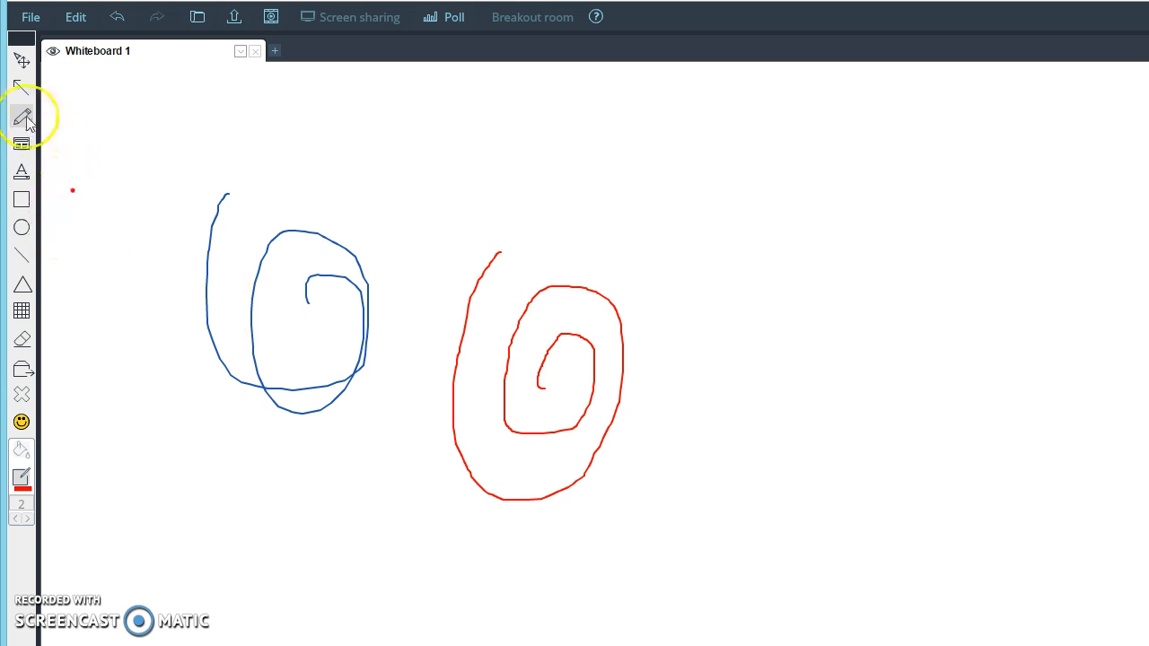
pyautogui.click(22, 172)
pyautogui.click(32, 174)
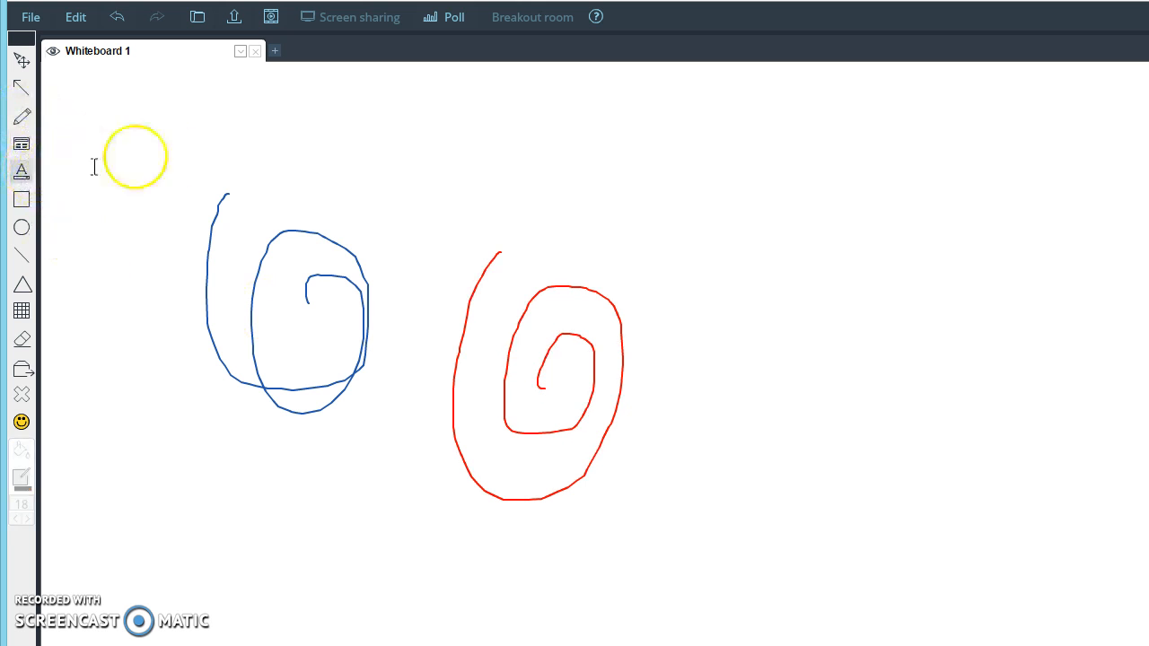
# Step: Add a 'Hello' text box and move it above the blue spiral
pyautogui.click(594, 135)
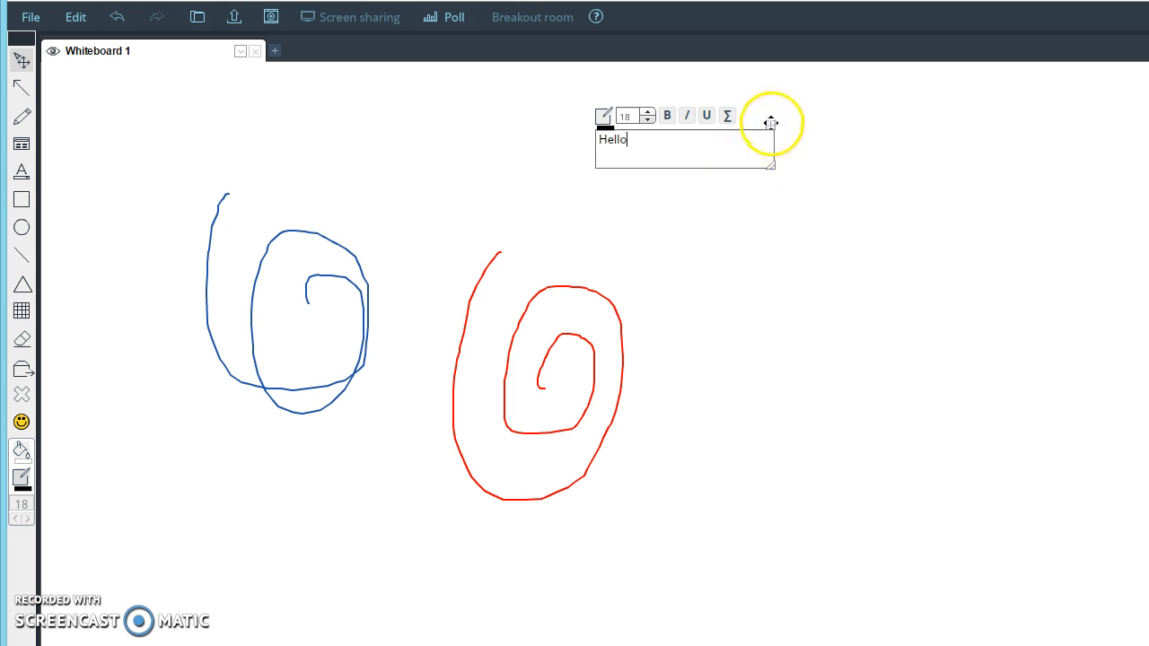
pyautogui.moveTo(770, 122); pyautogui.dragTo(364, 139)
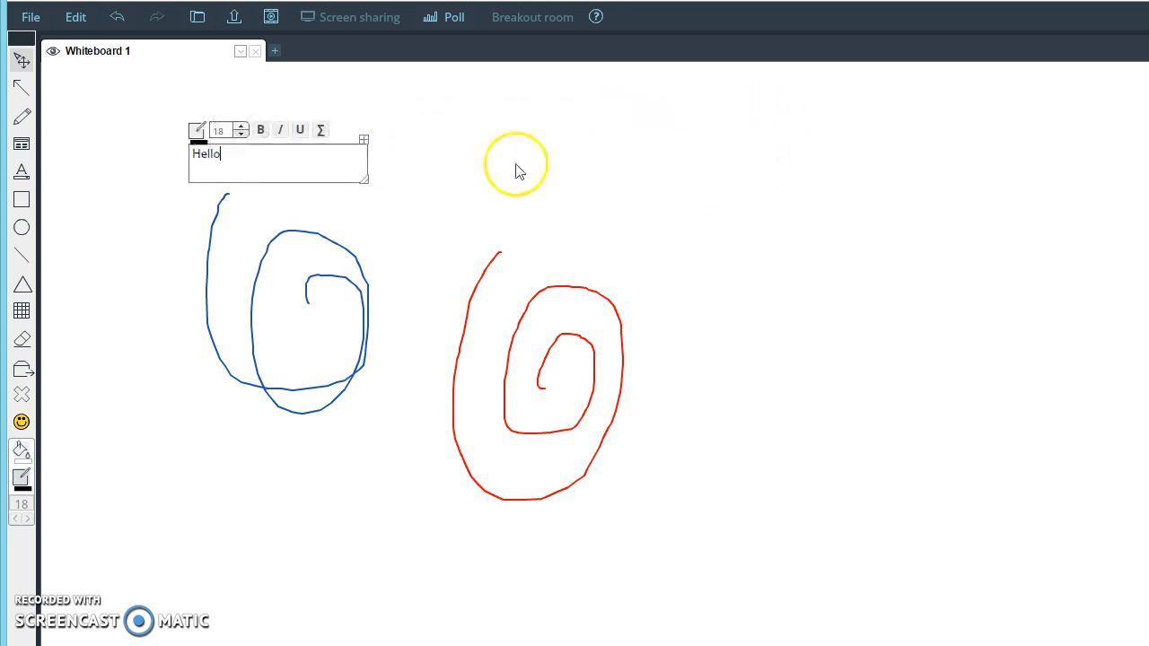
pyautogui.click(361, 141)
pyautogui.click(342, 160)
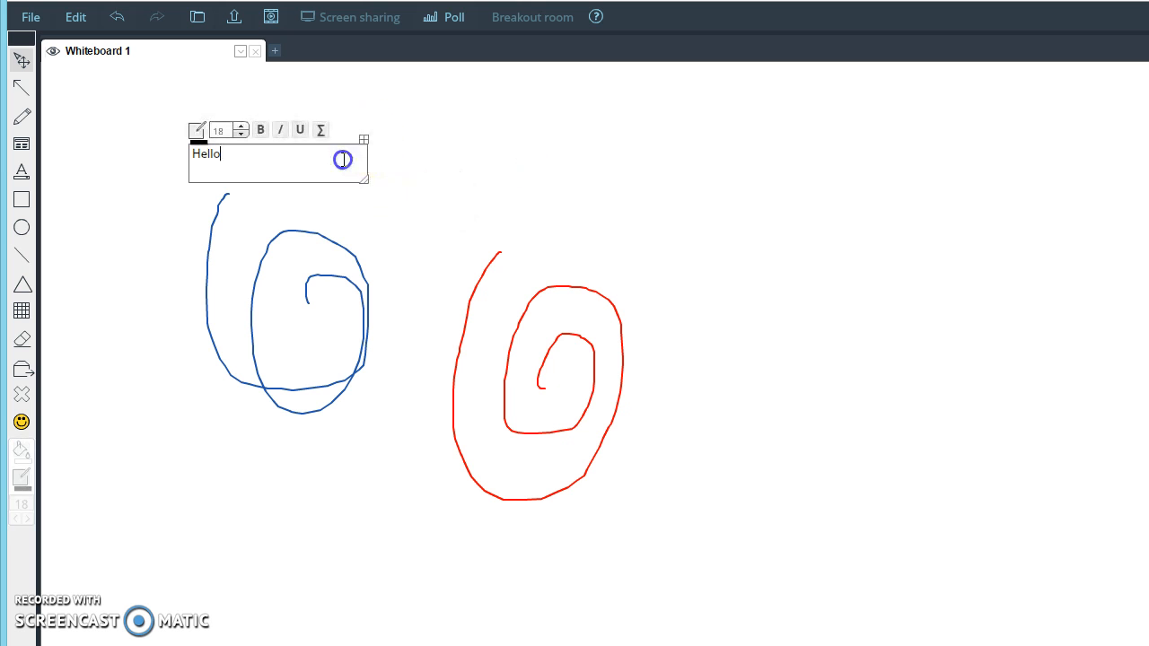
# Step: Make Hello plain size 19 text and place it at the top centre
pyautogui.doubleClick(206, 154)
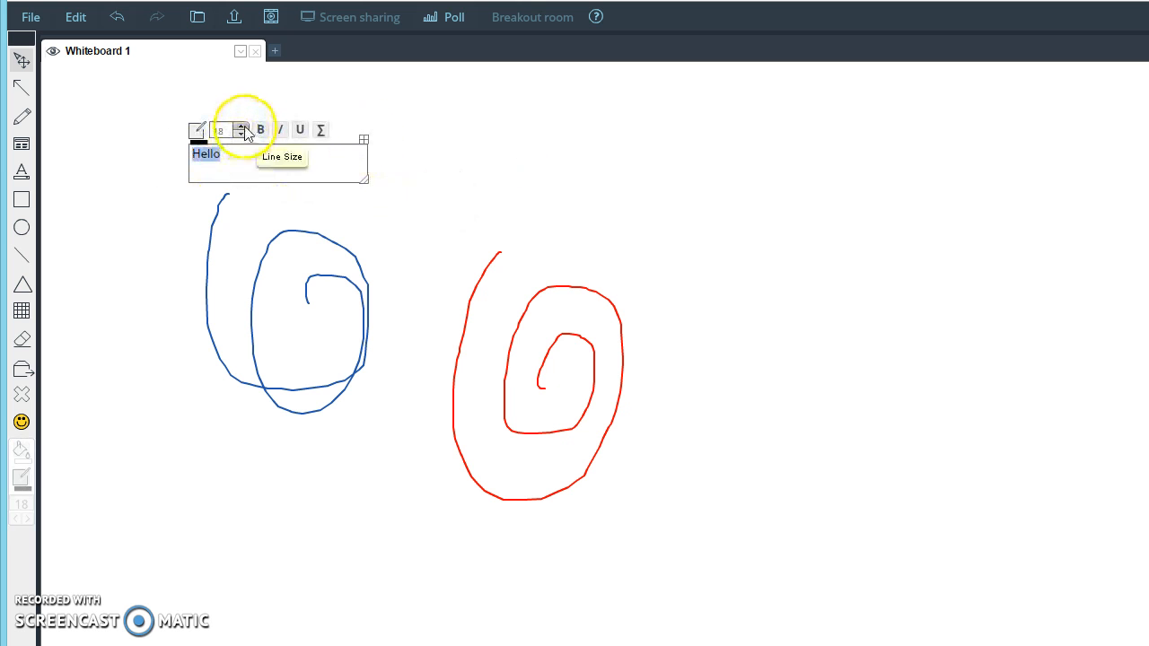
pyautogui.click(241, 126)
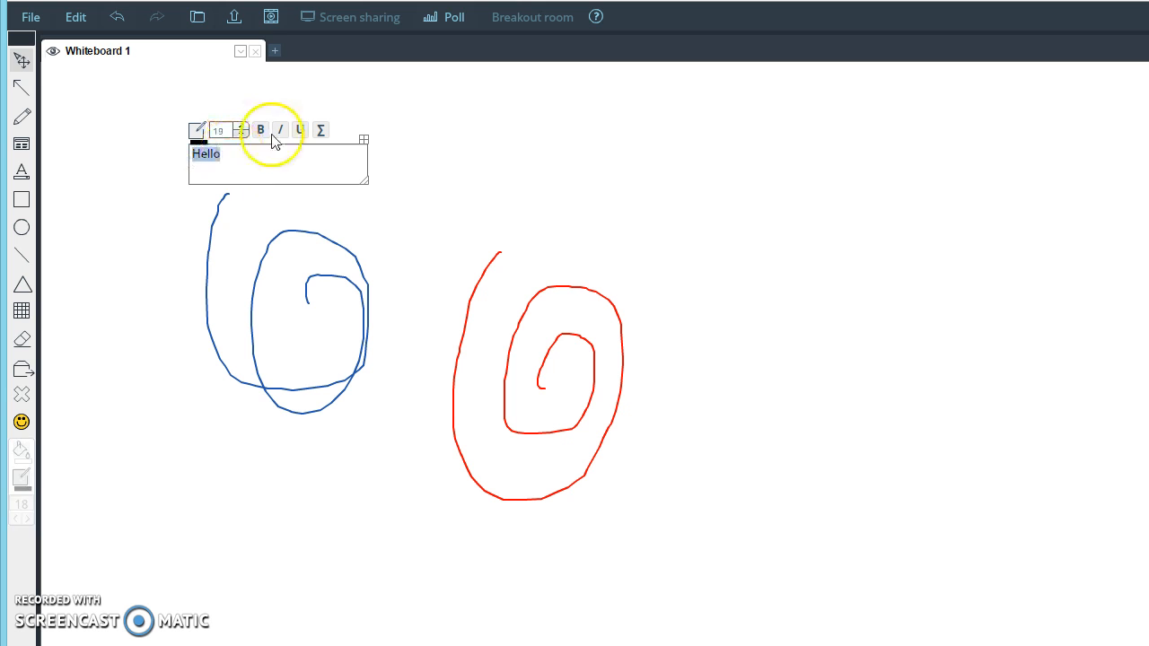
pyautogui.click(262, 130)
pyautogui.click(280, 130)
pyautogui.click(260, 130)
pyautogui.moveTo(362, 137); pyautogui.dragTo(679, 136)
pyautogui.click(607, 179)
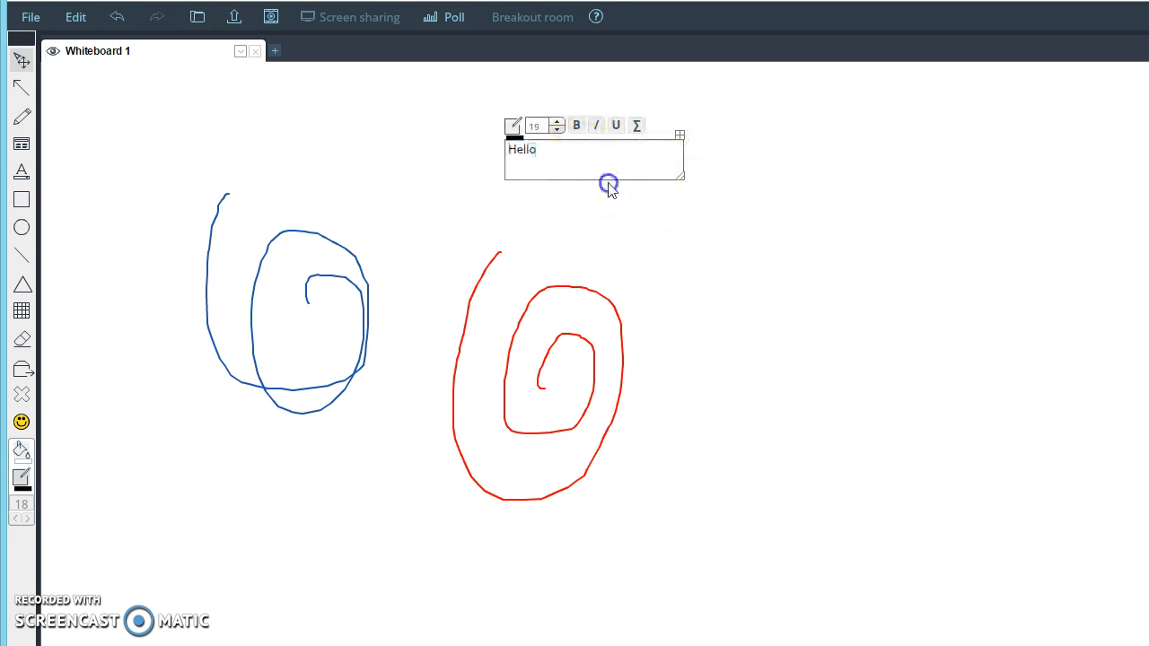
pyautogui.click(638, 234)
# Step: Delete the blue spiral, red spiral and Hello text box from the board
pyautogui.click(22, 395)
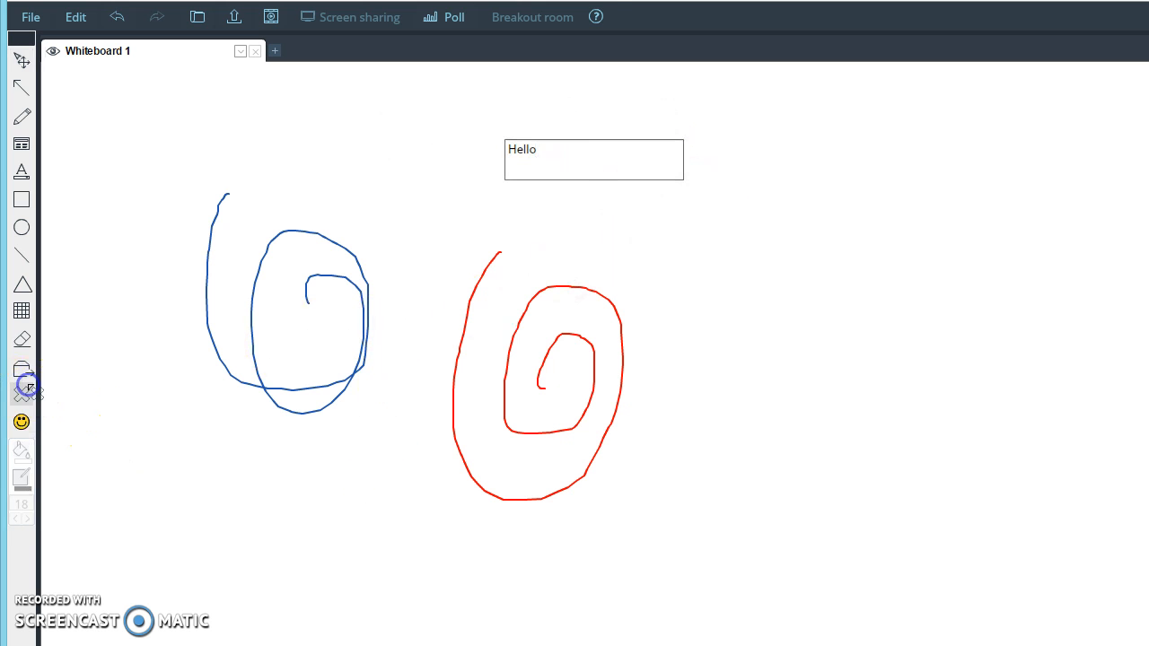
pyautogui.click(361, 272)
pyautogui.click(369, 318)
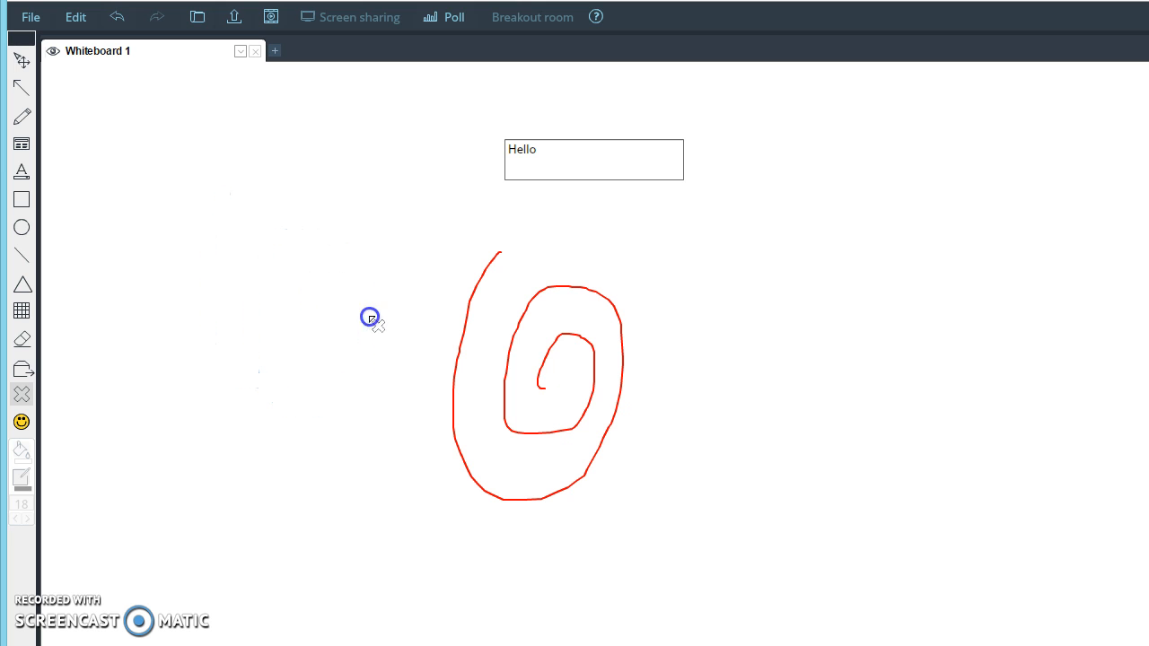
pyautogui.click(534, 358)
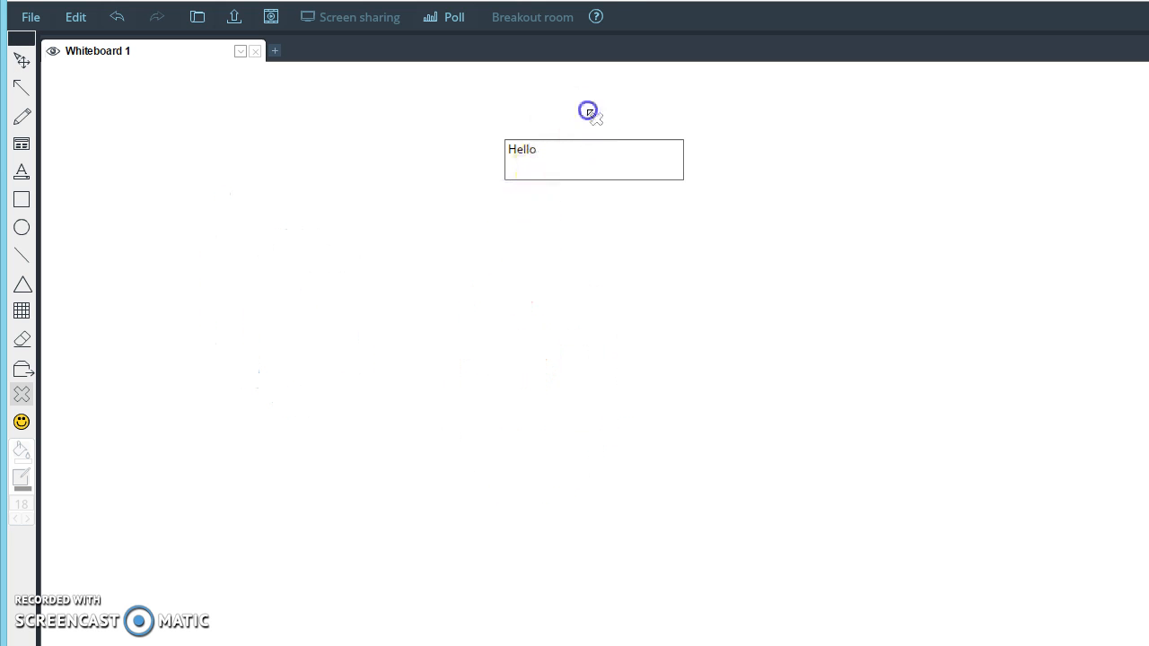
pyautogui.click(583, 173)
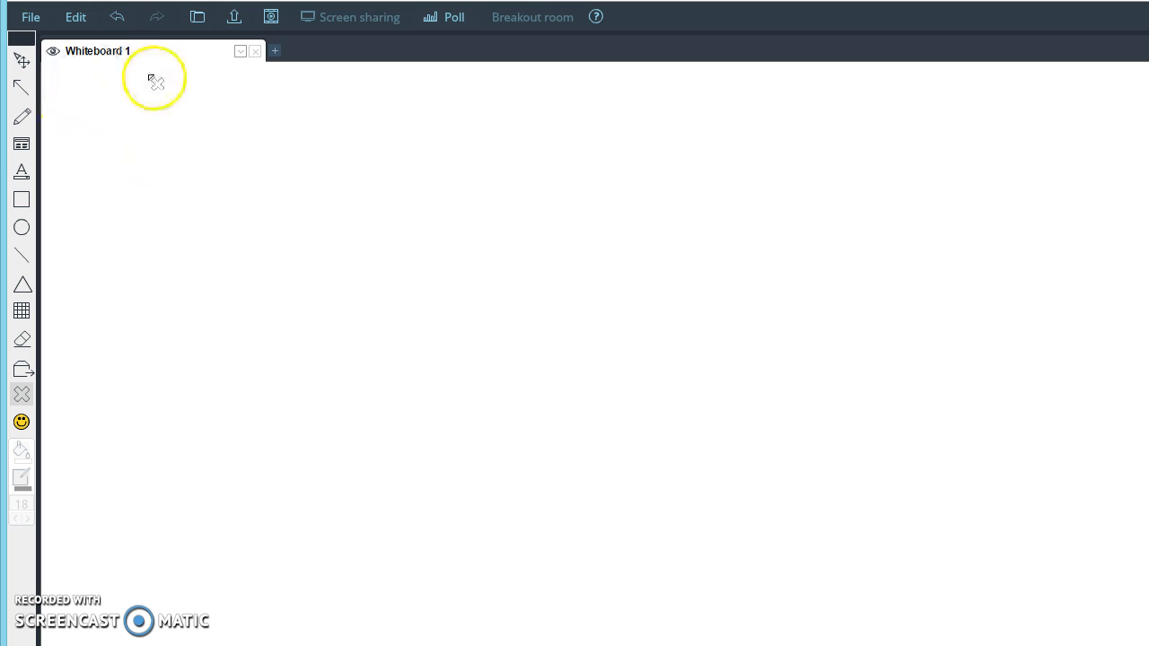
pyautogui.click(233, 32)
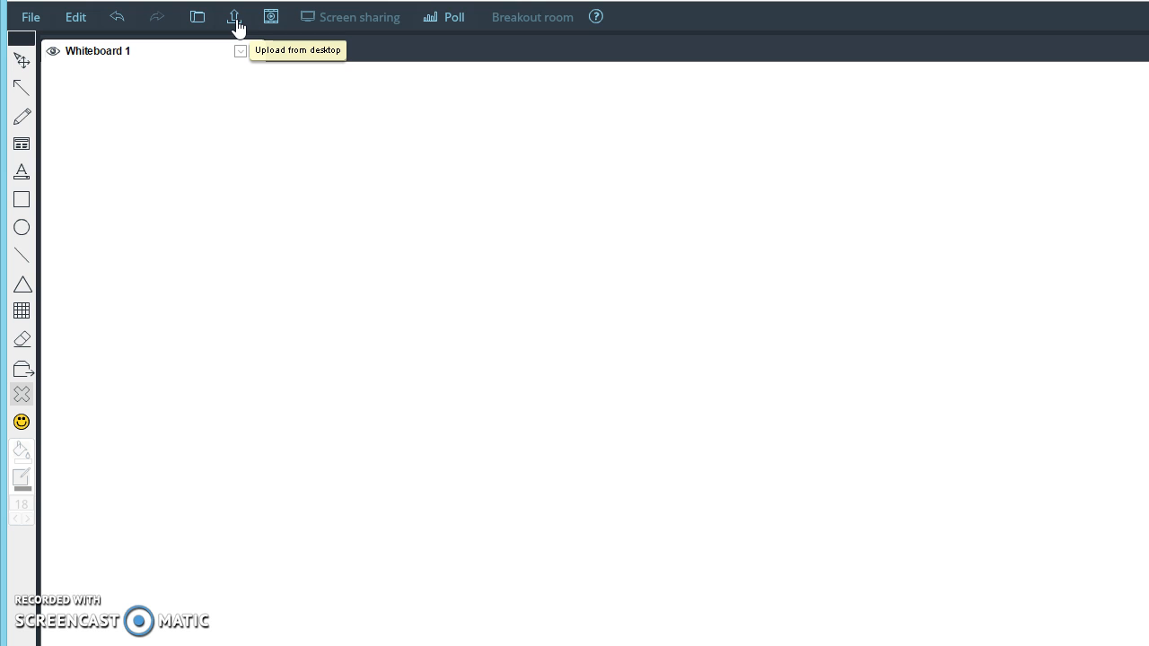
# Step: Upload signature.png from the Desktop onto Whiteboard 1
pyautogui.click(236, 27)
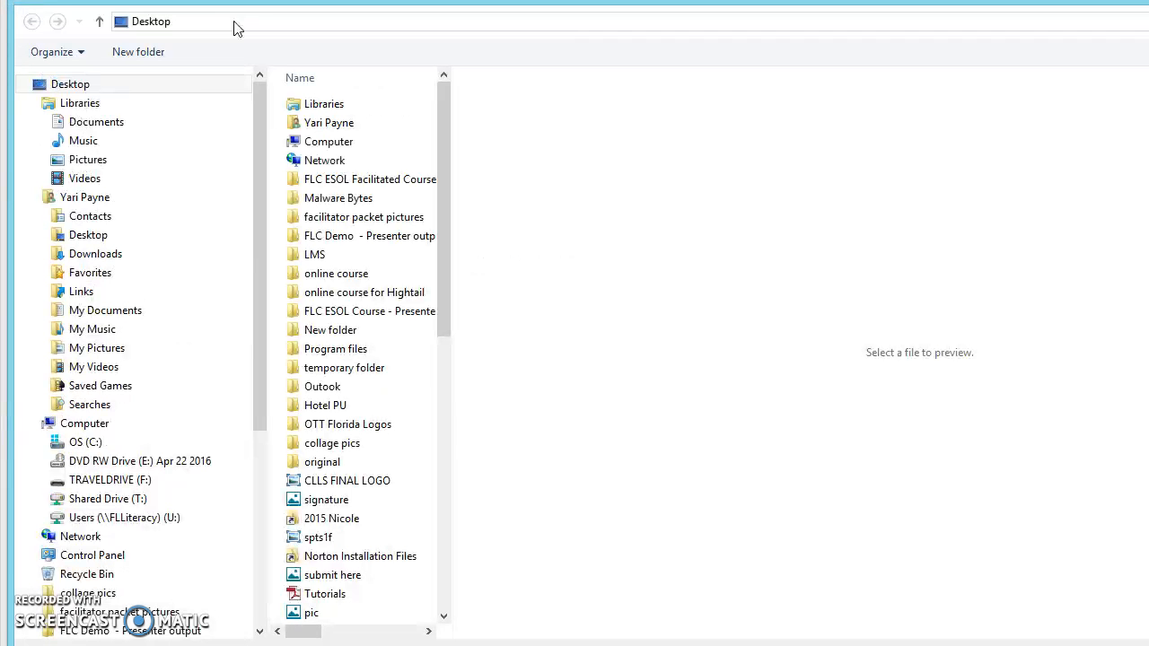
pyautogui.click(210, 84)
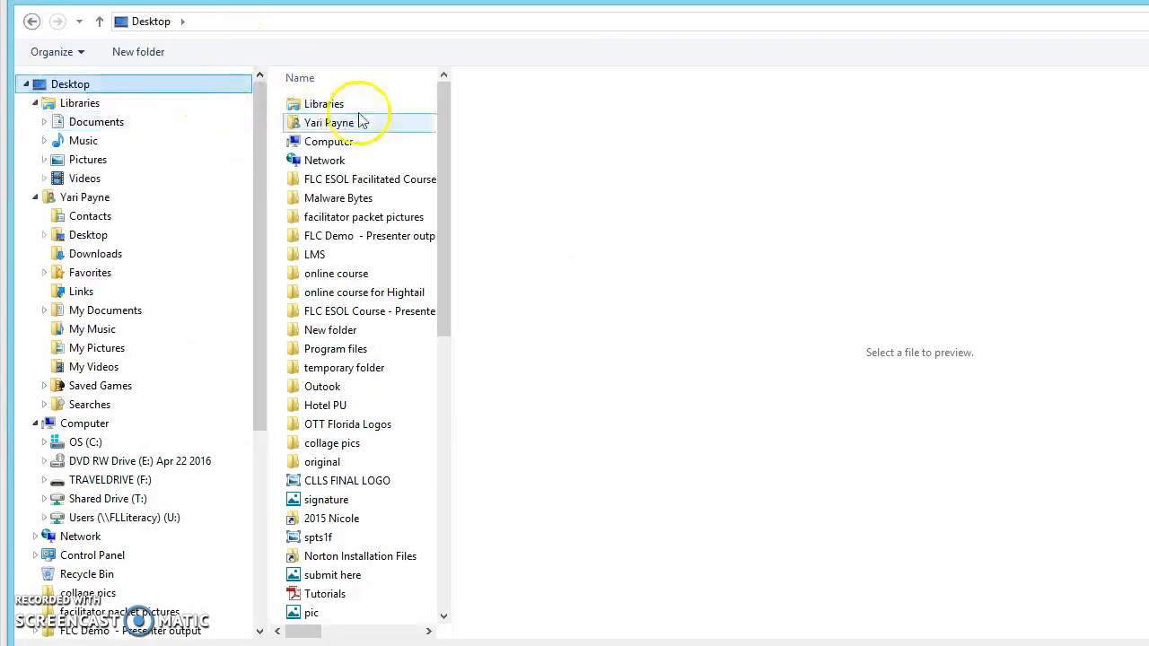
pyautogui.moveTo(442, 118); pyautogui.dragTo(423, 302)
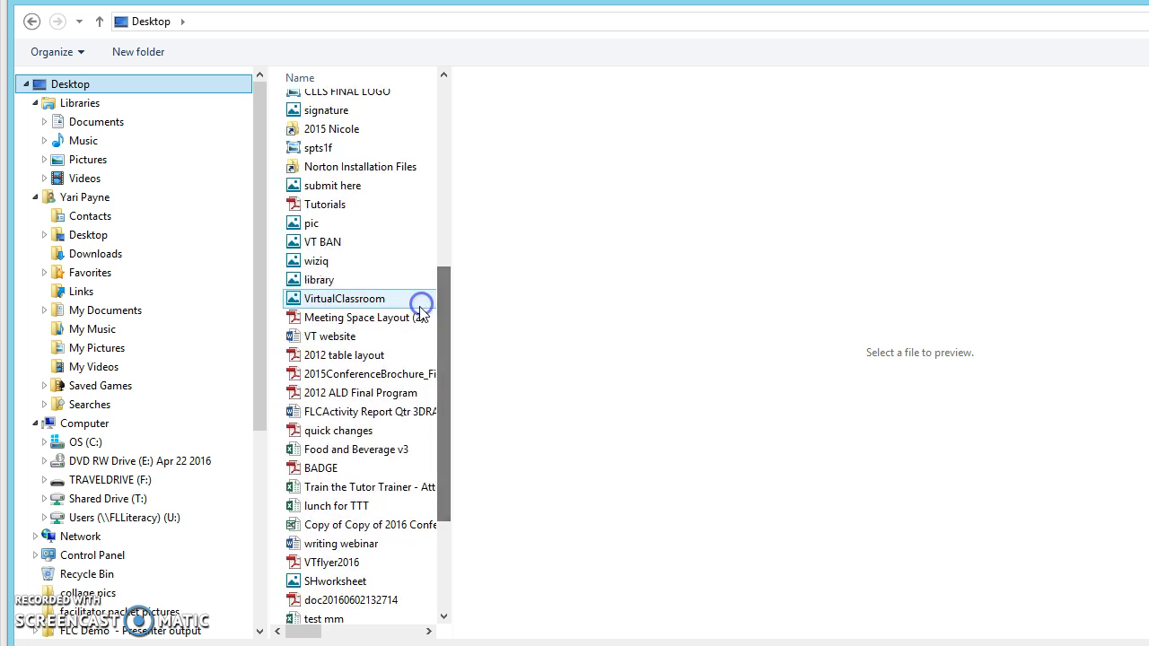
pyautogui.moveTo(440, 393); pyautogui.dragTo(457, 159)
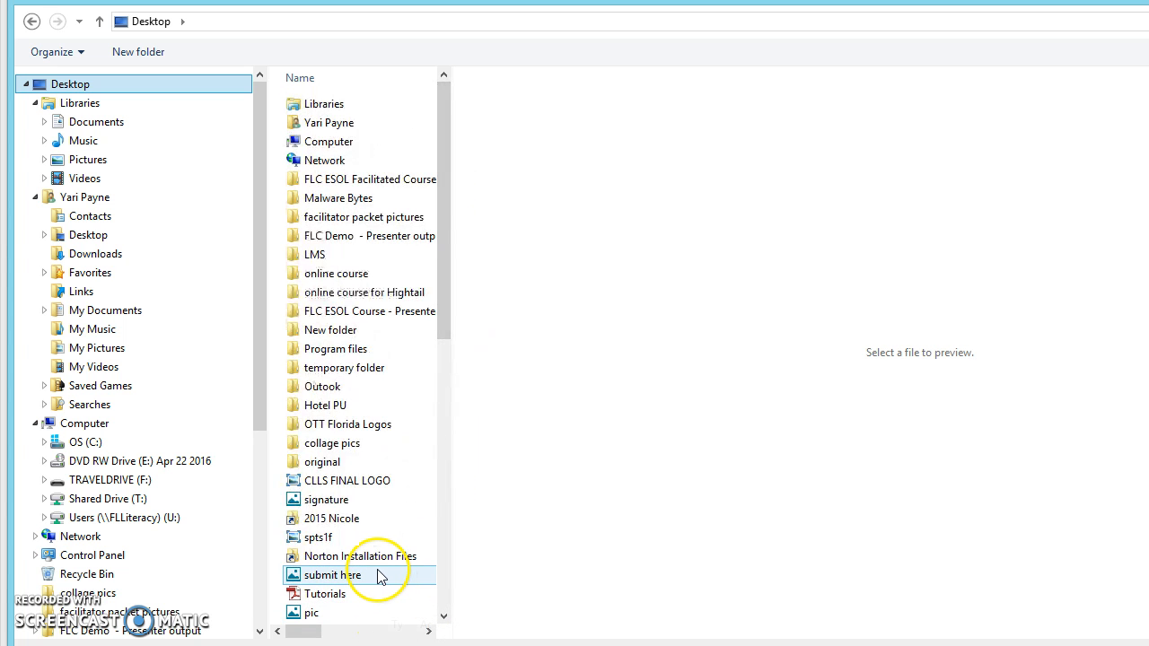
pyautogui.doubleClick(352, 505)
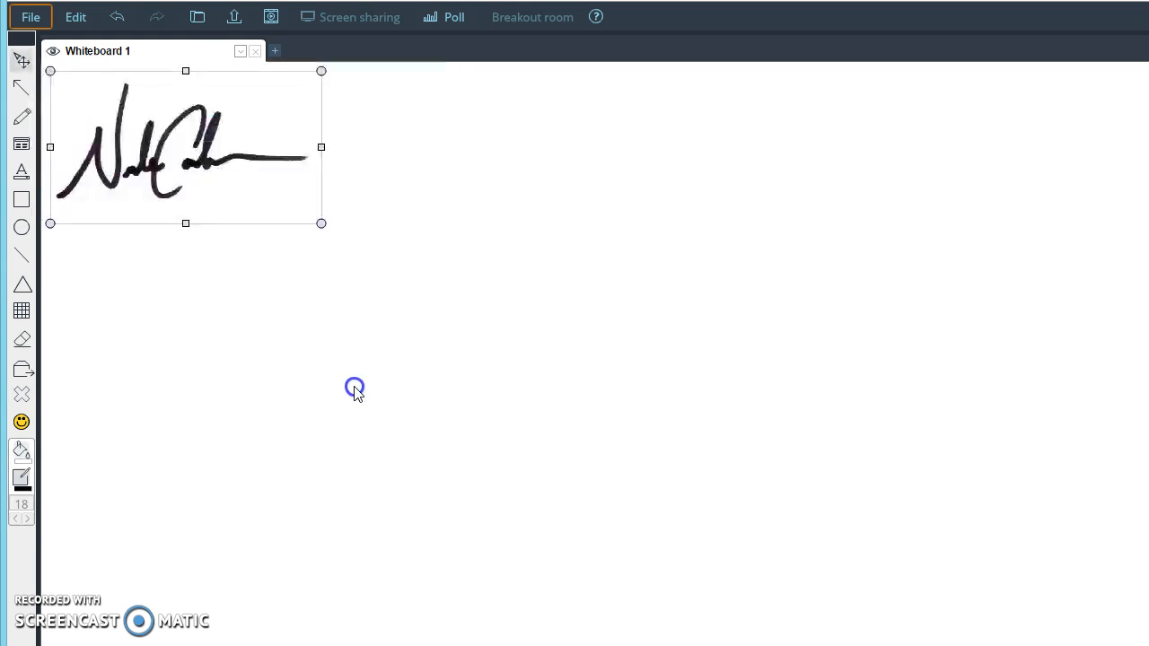
# Step: Drag the signature image from the top-left corner to the board centre
pyautogui.moveTo(292, 220)
pyautogui.mouseDown()
pyautogui.moveTo(305, 248)
pyautogui.moveTo(494, 299)
pyautogui.moveTo(568, 293)
pyautogui.moveTo(623, 333)
pyautogui.mouseUp()
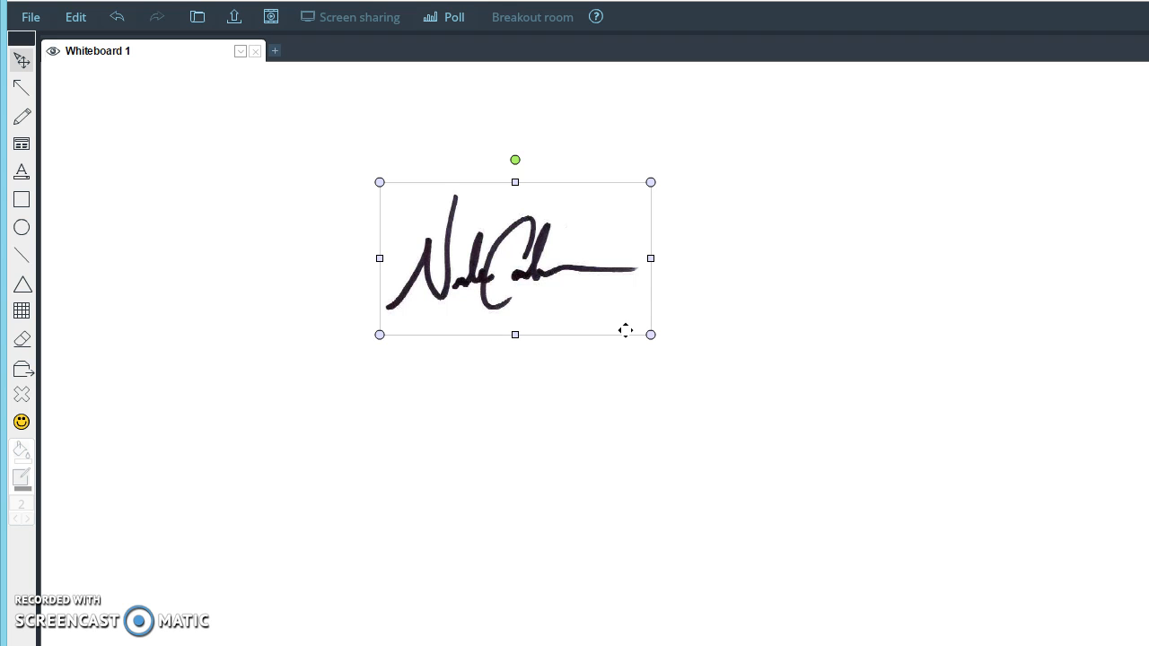
pyautogui.moveTo(626, 330)
pyautogui.mouseDown()
pyautogui.moveTo(706, 389)
pyautogui.moveTo(515, 356)
pyautogui.moveTo(347, 279)
pyautogui.moveTo(660, 344)
pyautogui.mouseUp()
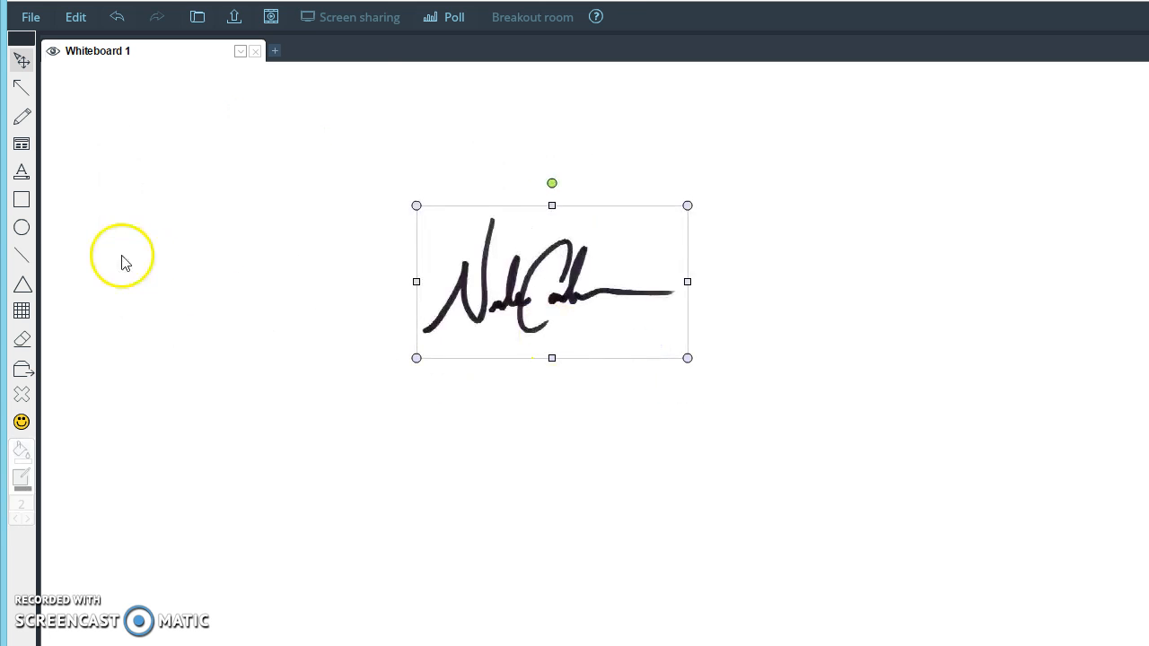
# Step: Draw a red freehand loop across part of the signature image
pyautogui.click(23, 119)
pyautogui.moveTo(447, 239)
pyautogui.mouseDown()
pyautogui.moveTo(477, 287)
pyautogui.moveTo(607, 286)
pyautogui.moveTo(494, 311)
pyautogui.moveTo(579, 325)
pyautogui.mouseUp()
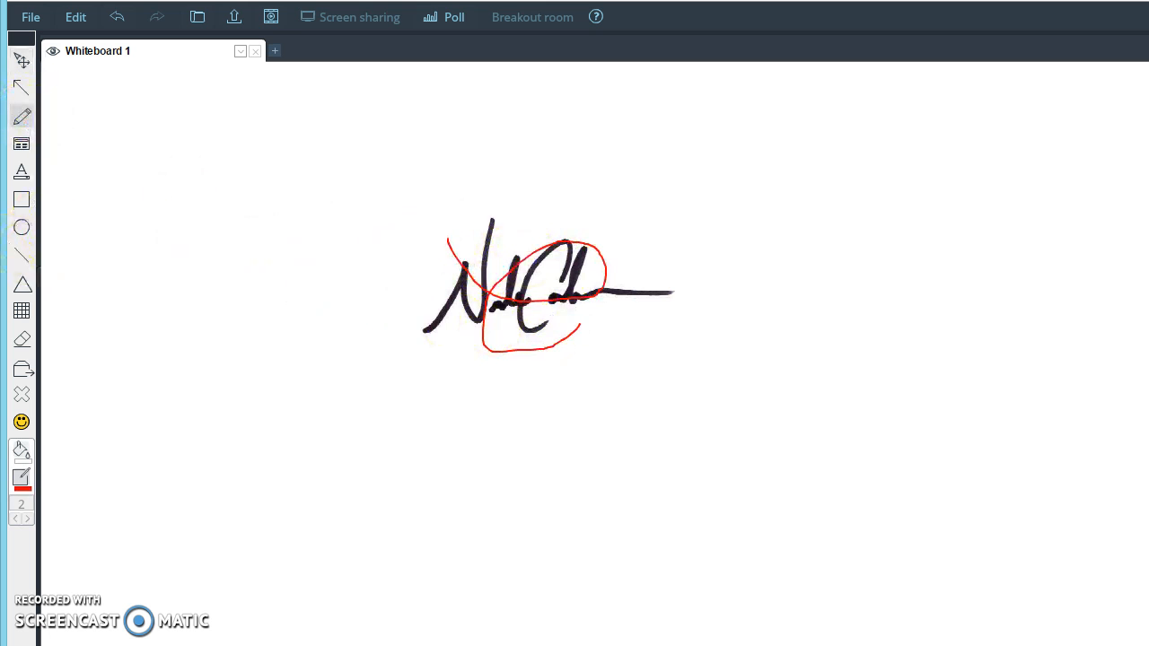
pyautogui.click(22, 87)
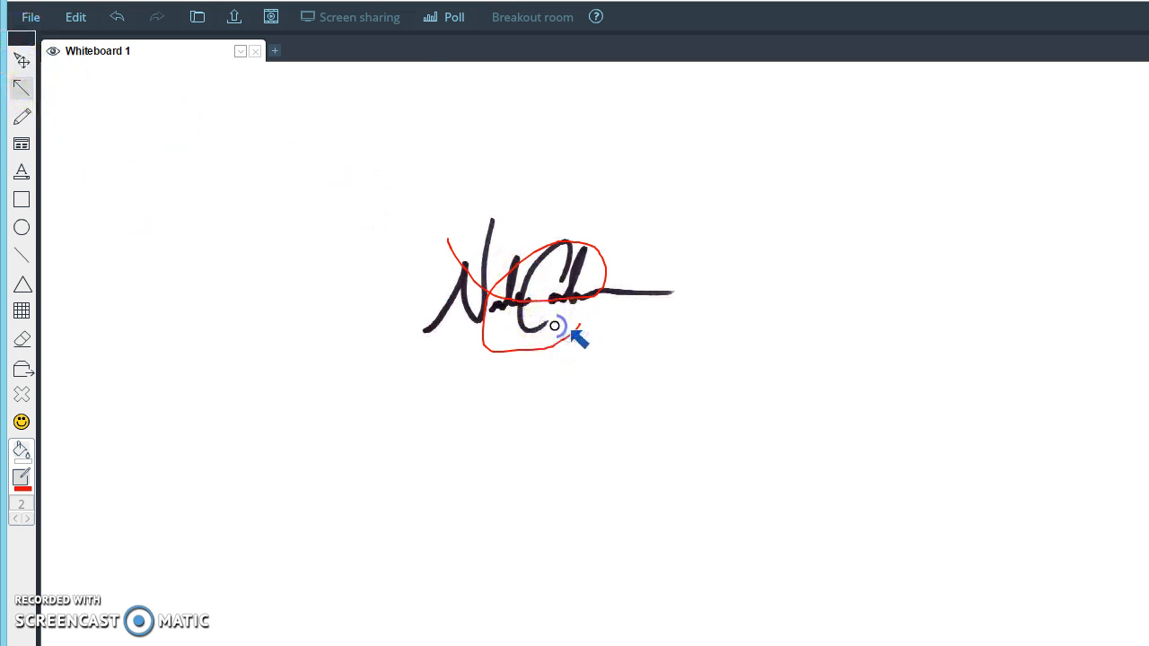
pyautogui.click(21, 57)
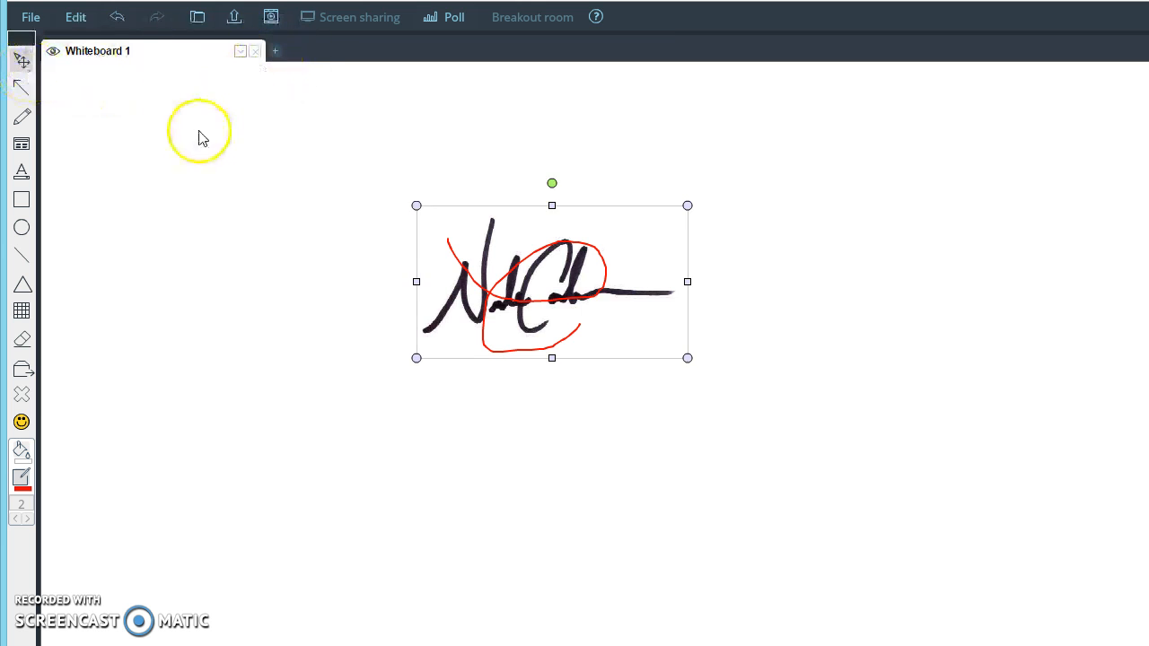
# Step: Add a blank Whiteboard 3 and compare it with Whiteboard 1
pyautogui.click(274, 51)
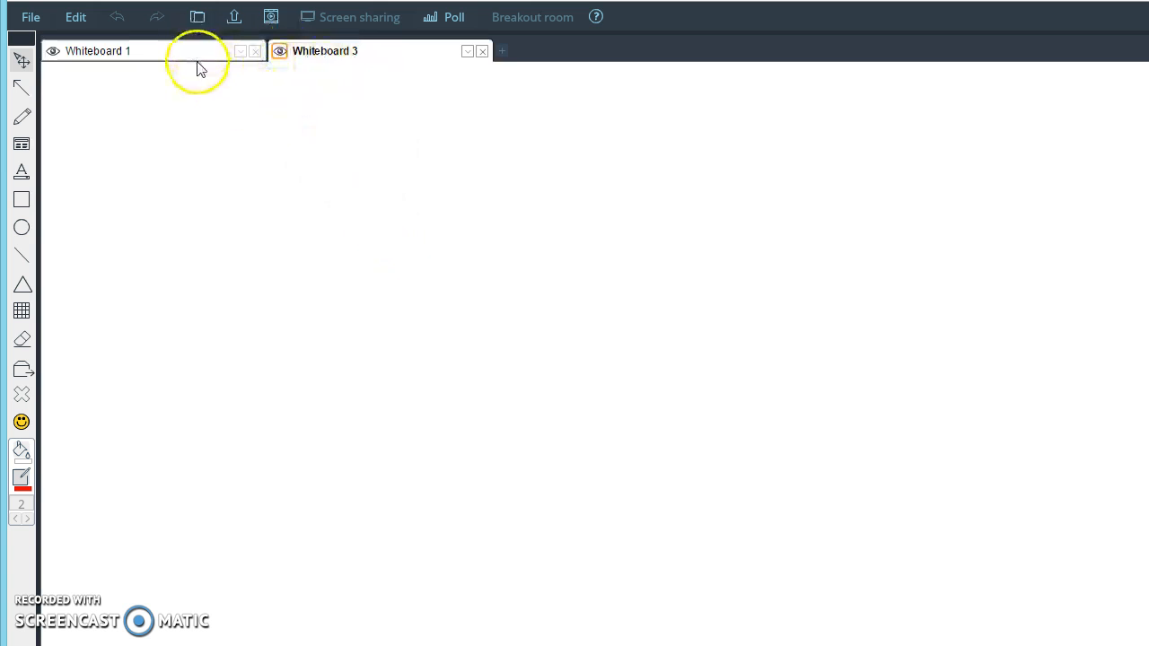
pyautogui.click(204, 54)
pyautogui.click(314, 54)
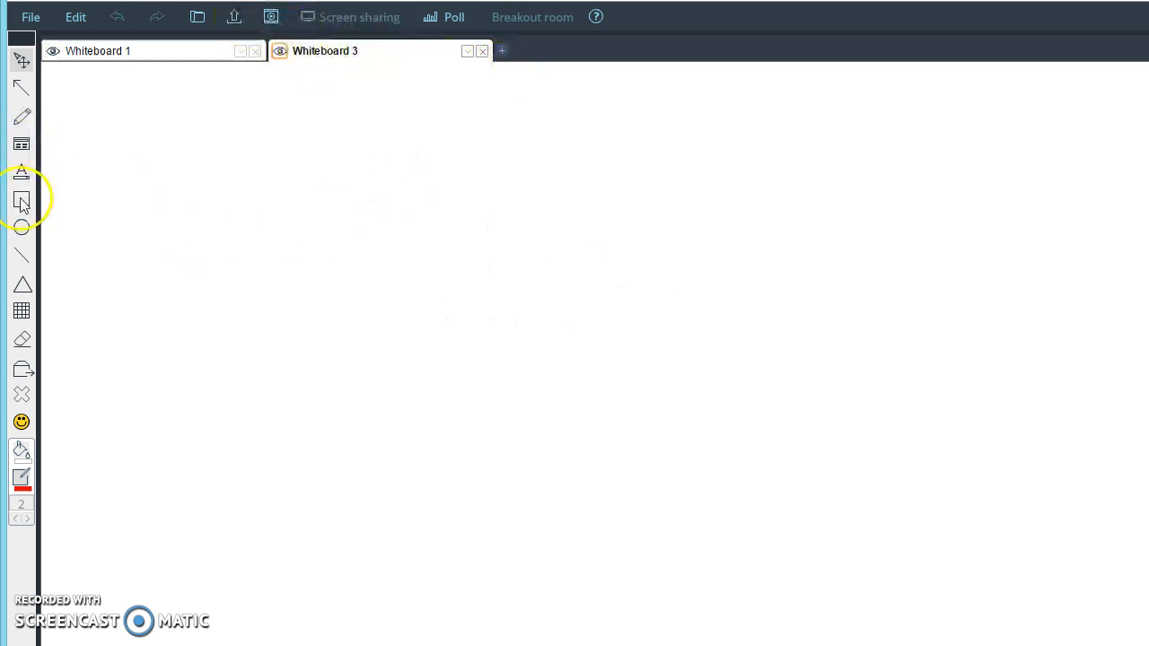
# Step: Add a Whiteboard 4, then delete it after confirming
pyautogui.click(501, 51)
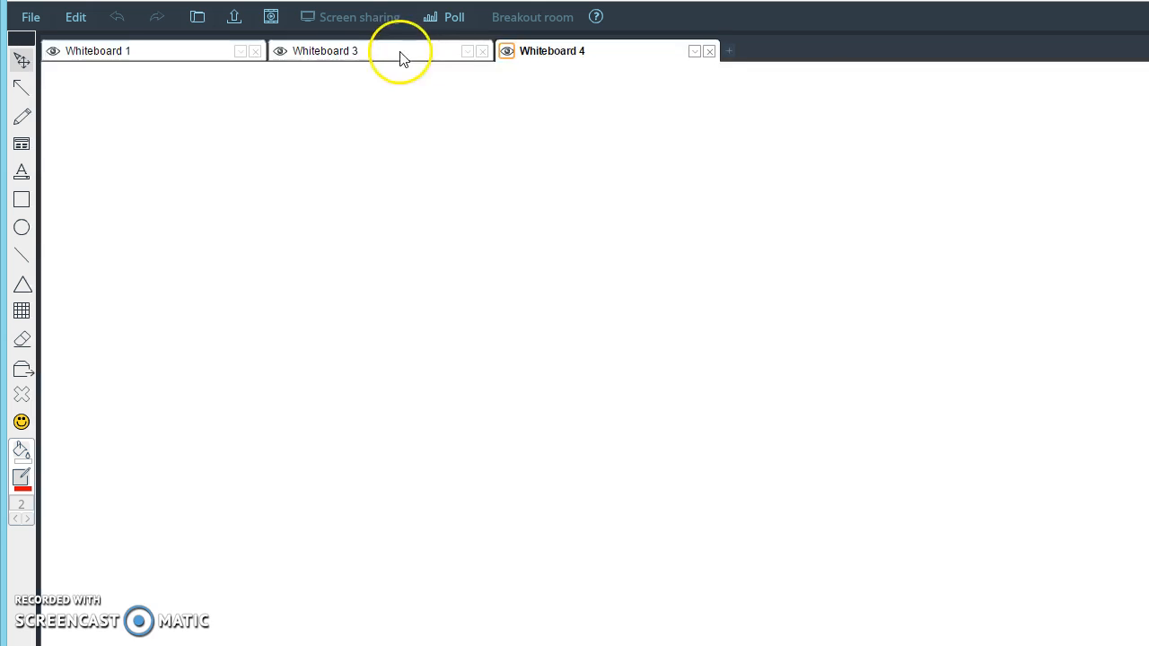
pyautogui.click(709, 53)
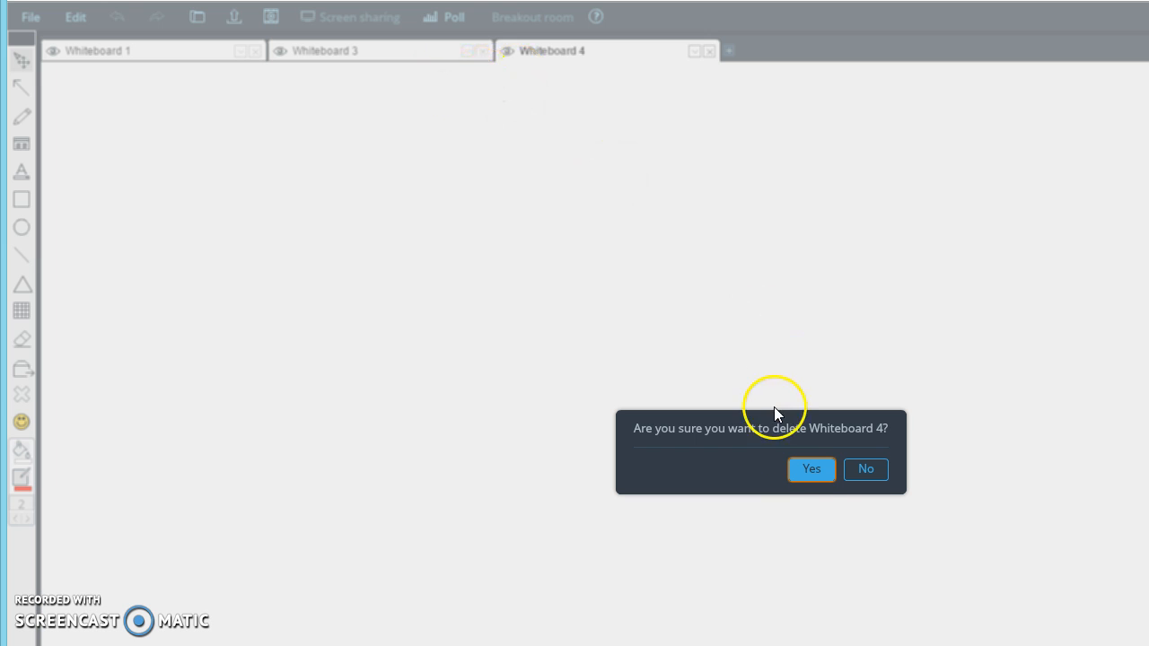
pyautogui.click(860, 469)
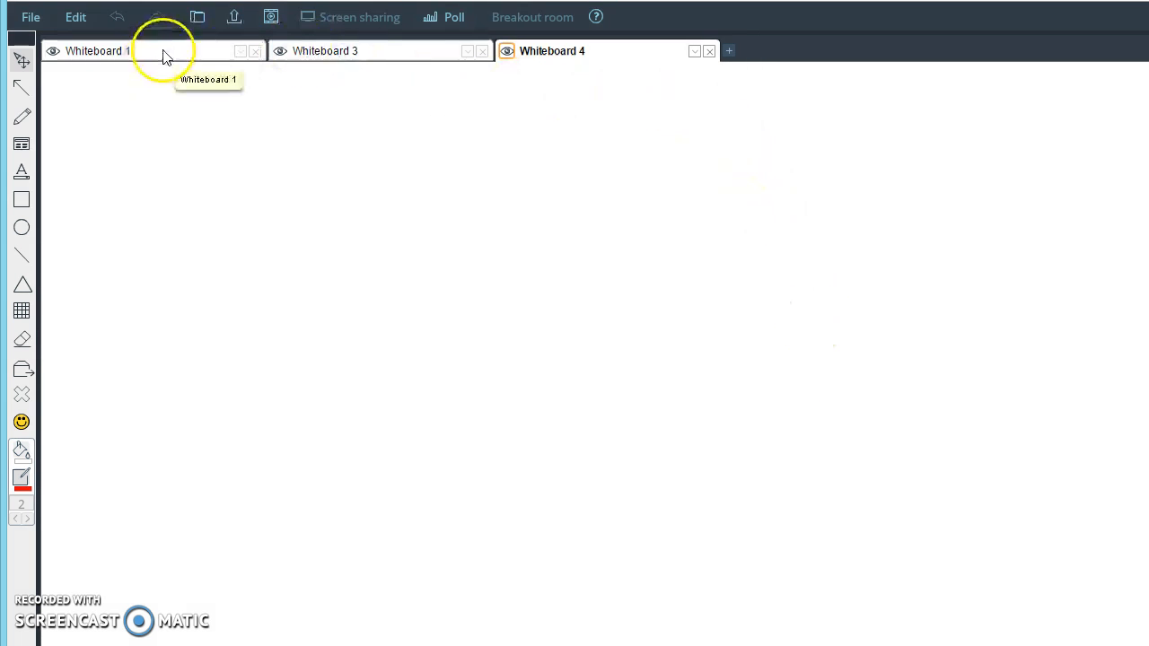
pyautogui.click(346, 52)
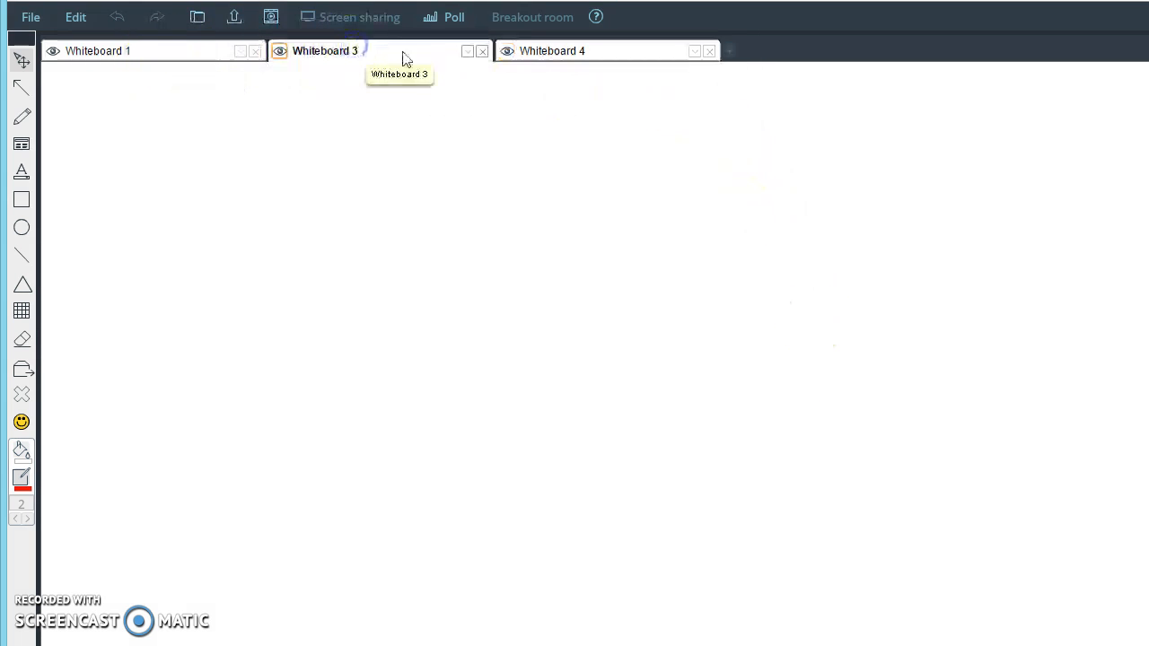
pyautogui.click(590, 52)
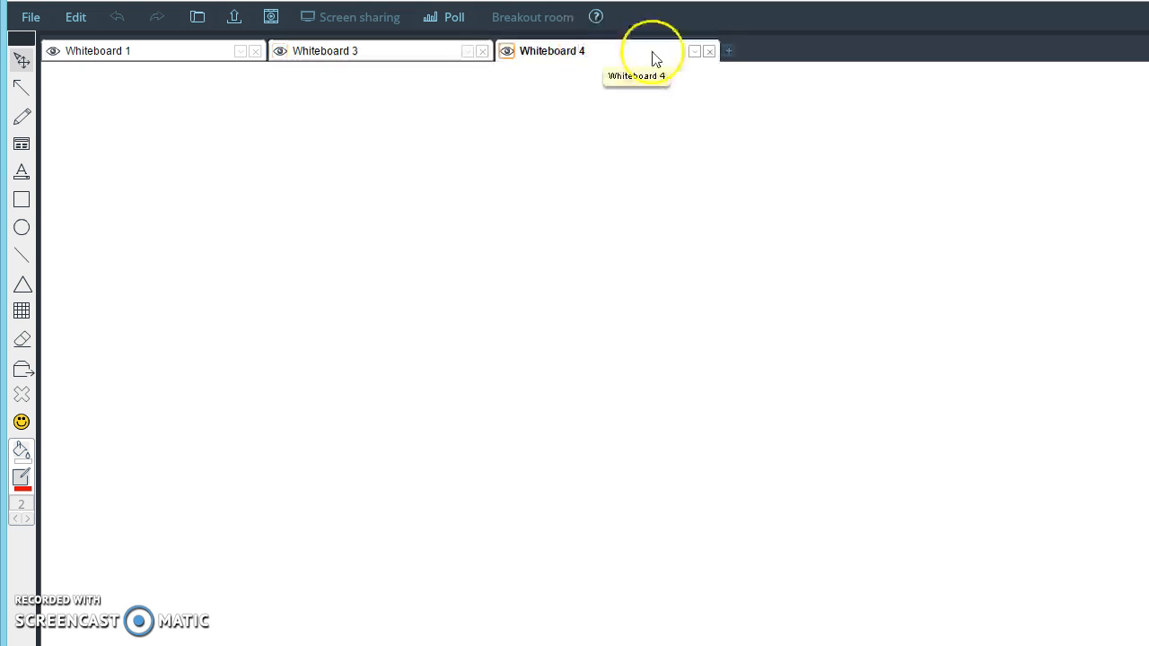
pyautogui.click(710, 52)
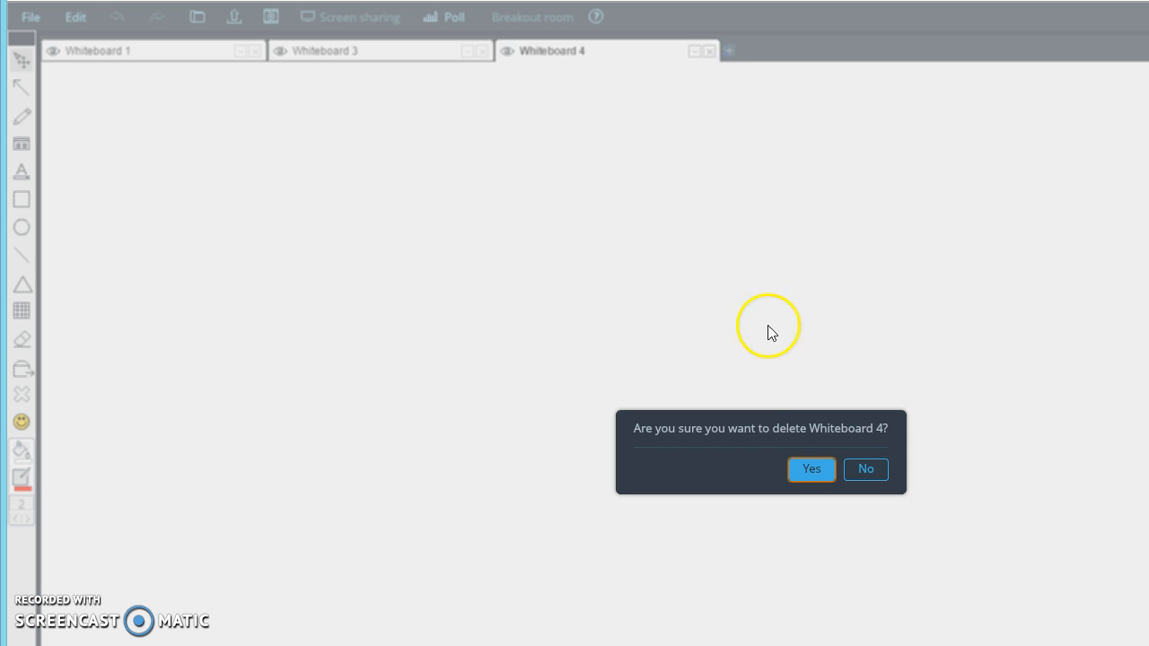
pyautogui.click(812, 470)
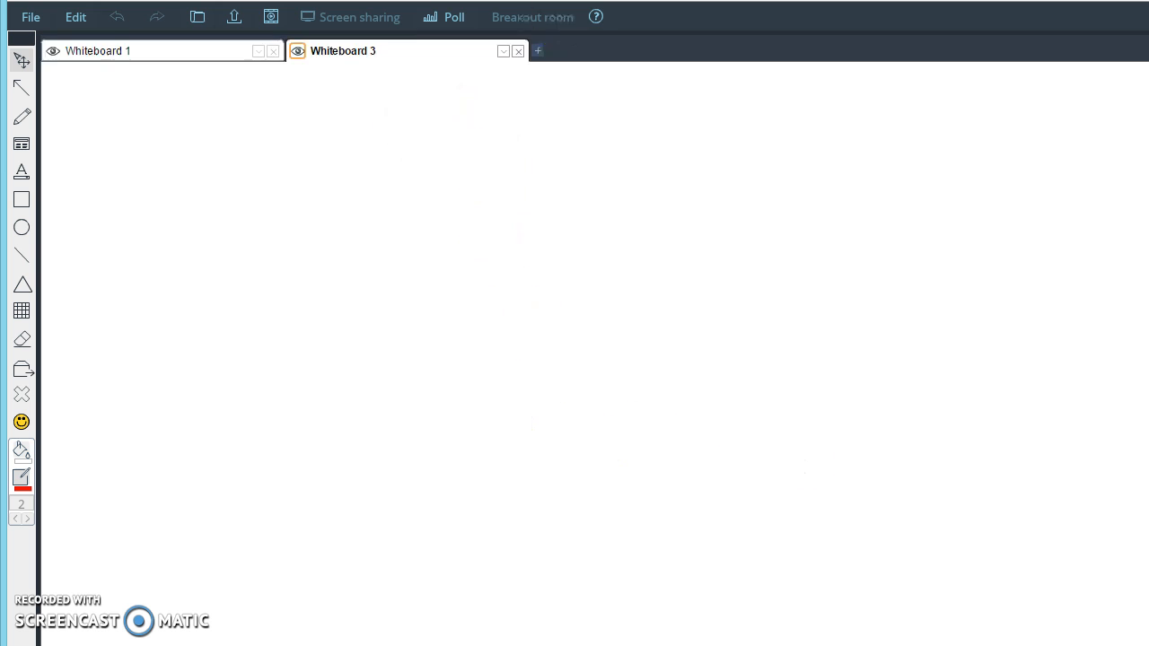